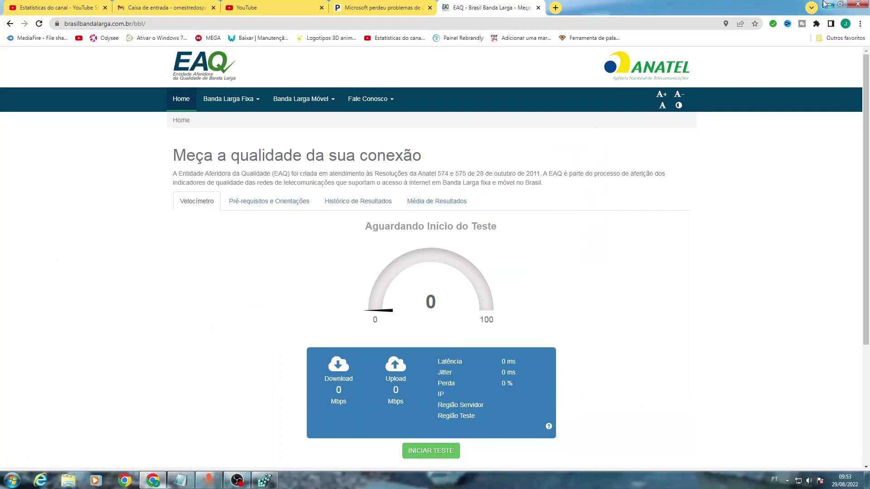
# Minimize the browser, open the Network and Sharing Center, and show the network adapter connections.
pyautogui.click(828, 4)
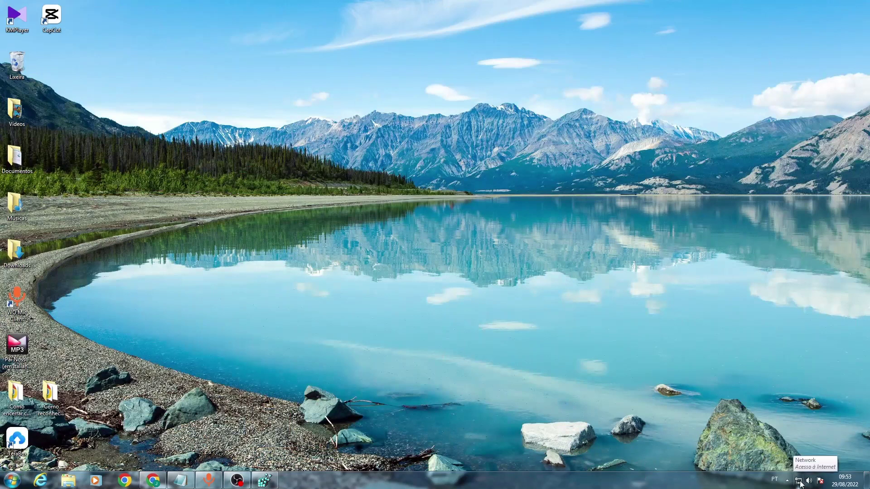
pyautogui.rightClick(800, 484)
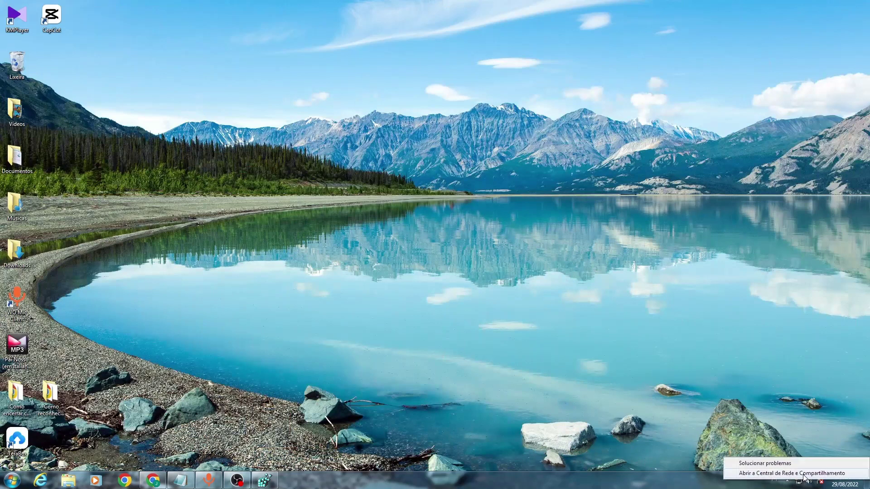
pyautogui.click(803, 473)
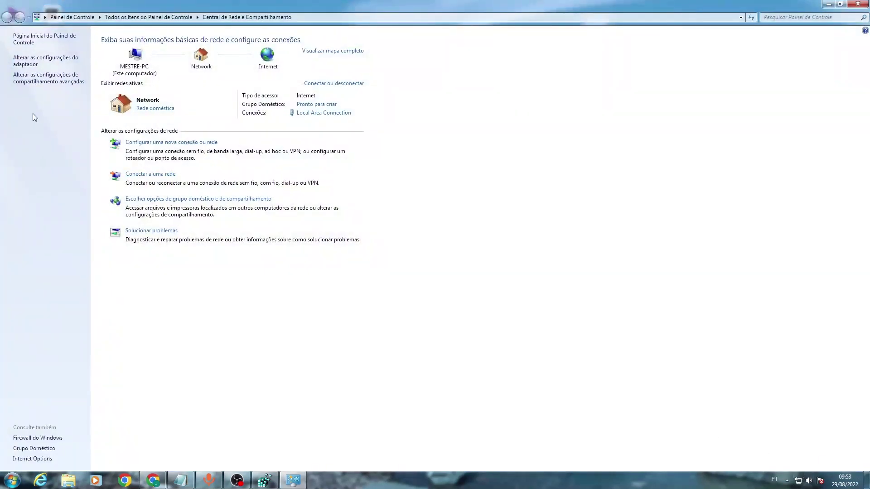
pyautogui.click(41, 63)
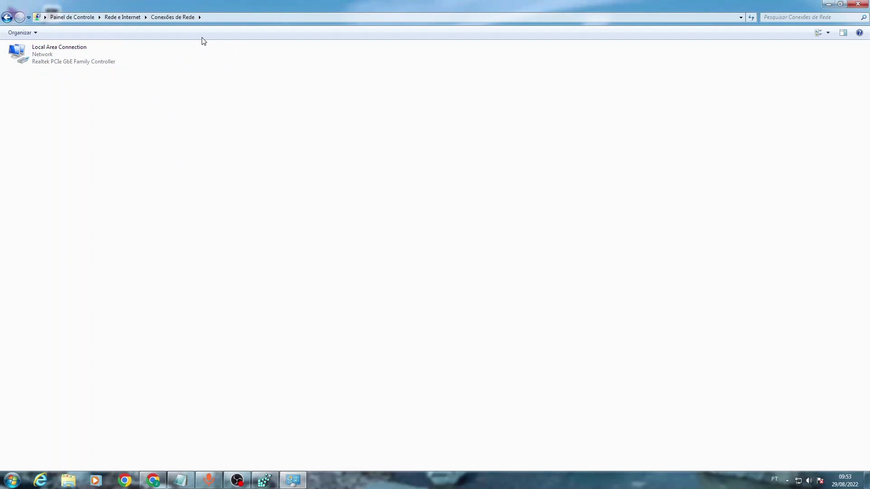
# Open the Local Area Connection's properties and show the advanced settings of its Realtek PCIe GbE Family Controller.
pyautogui.rightClick(74, 59)
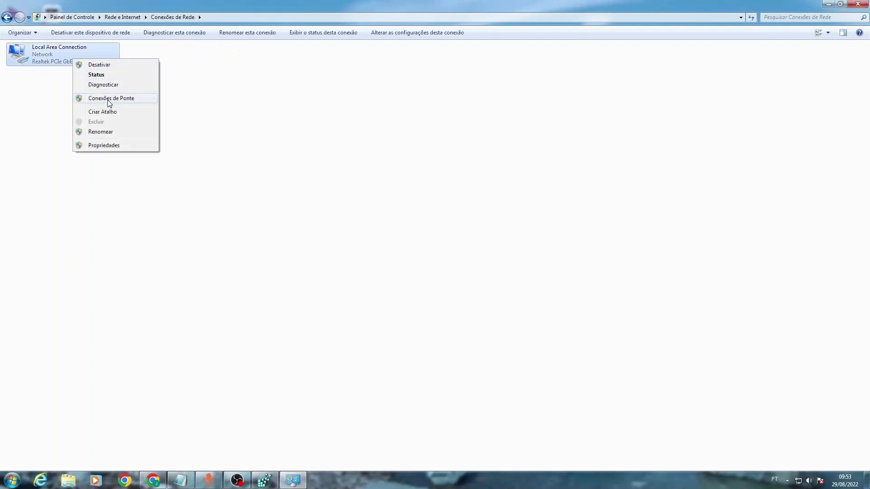
pyautogui.click(108, 147)
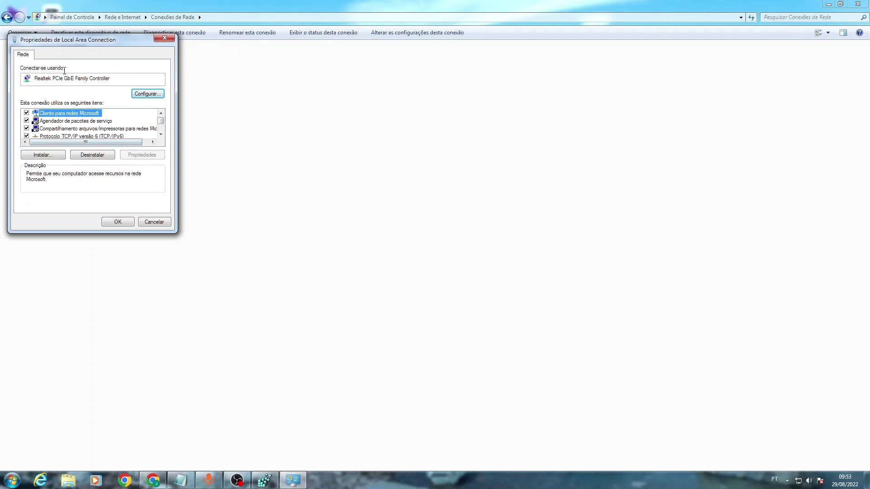
pyautogui.click(147, 95)
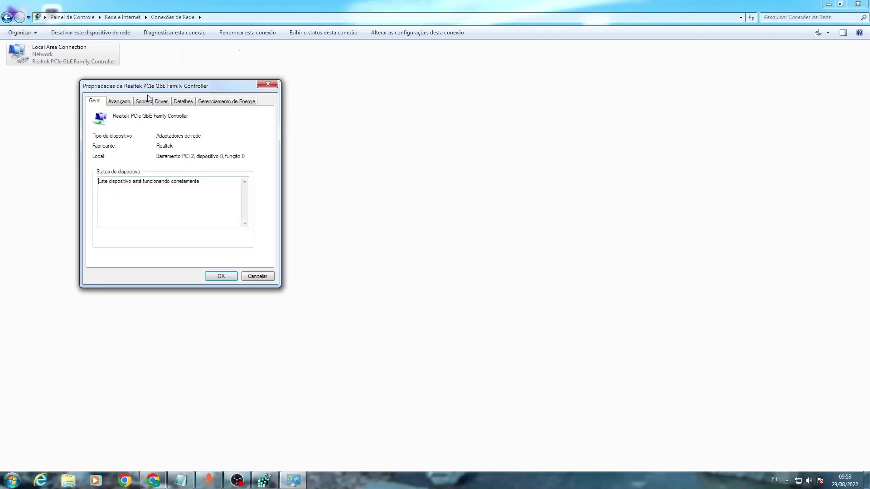
pyautogui.moveTo(149, 89); pyautogui.dragTo(404, 96)
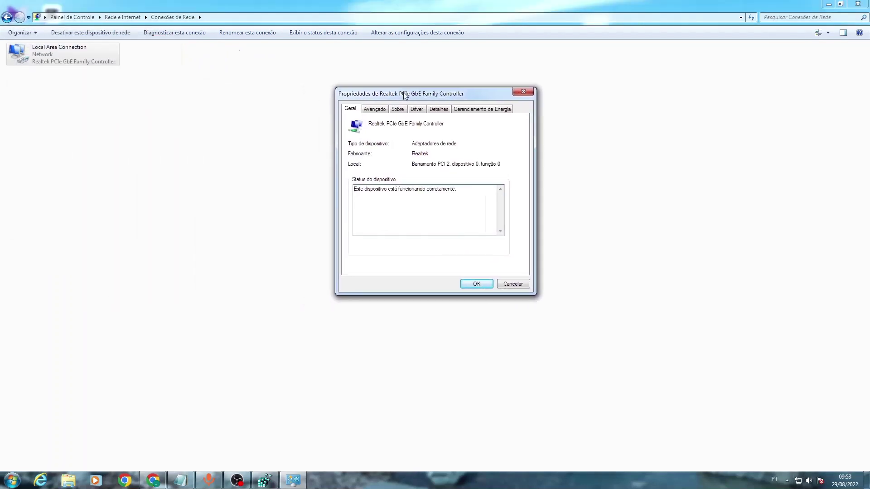
pyautogui.click(379, 114)
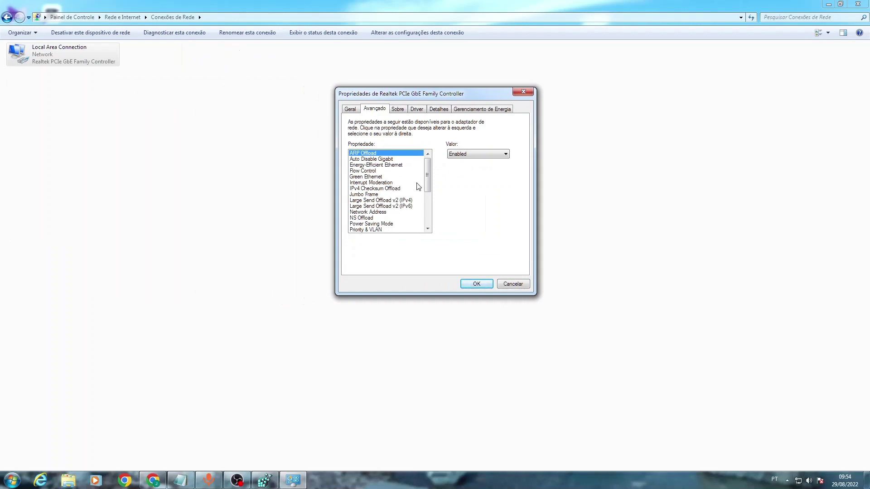
# Try Auto Negotiation and 1.0 Gbps Full Duplex for the adapter's Speed & Duplex property, cancel, and close the network connections window.
pyautogui.moveTo(426, 176); pyautogui.dragTo(429, 216)
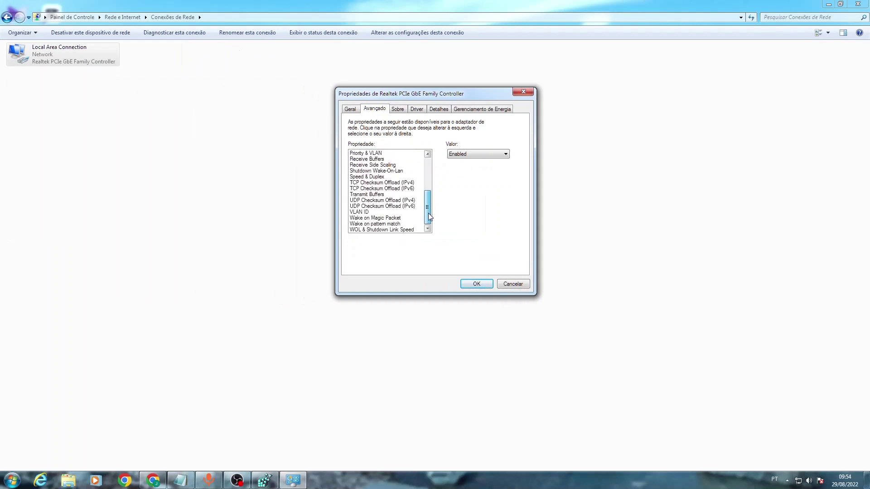
pyautogui.click(373, 178)
pyautogui.click(472, 155)
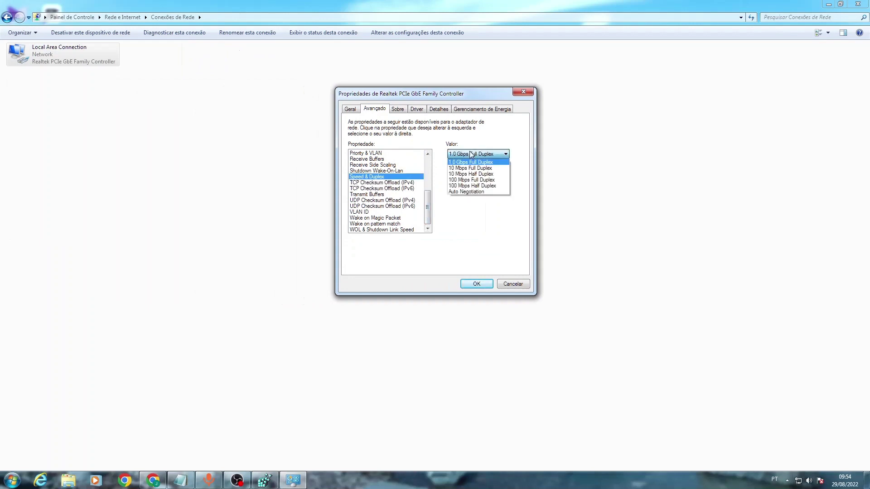
pyautogui.click(468, 193)
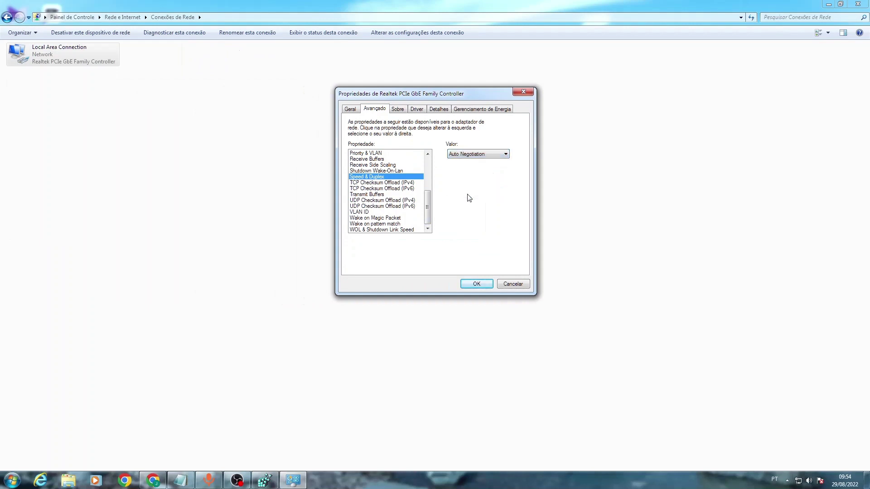
pyautogui.click(473, 155)
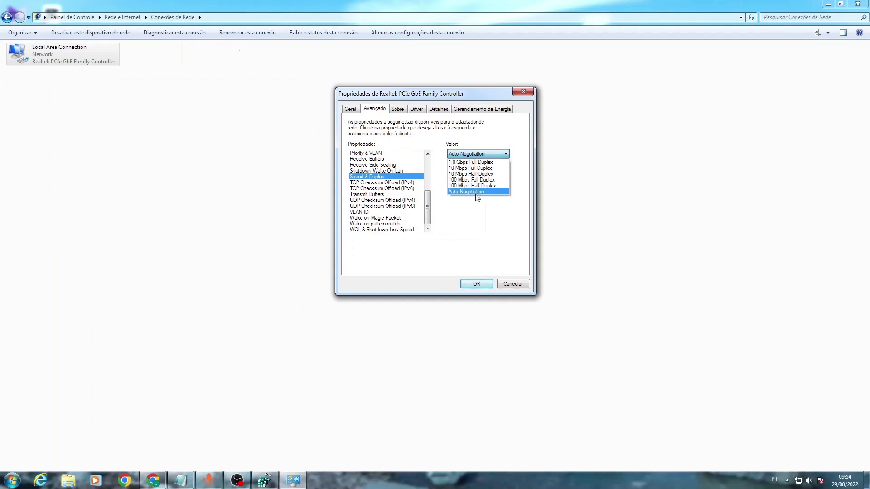
pyautogui.click(471, 163)
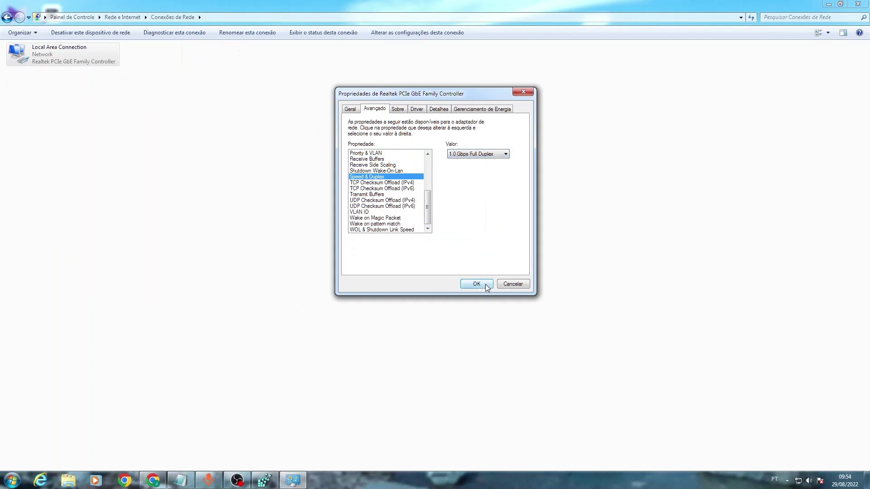
pyautogui.click(512, 284)
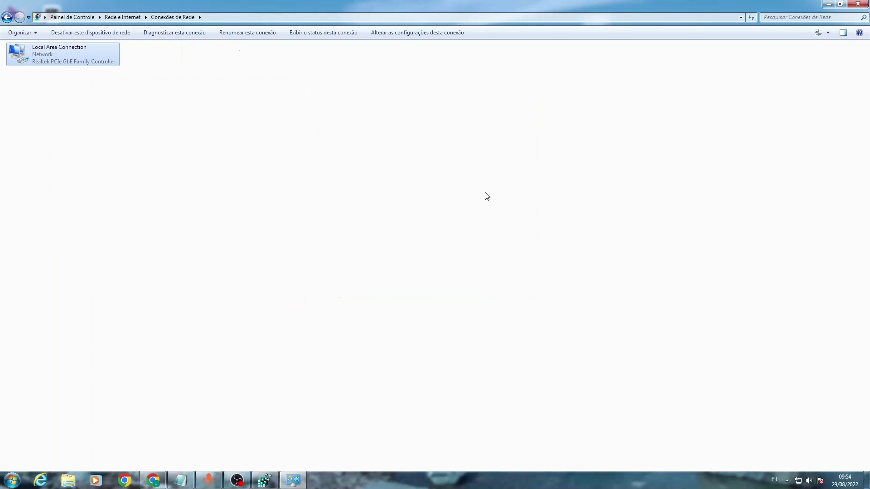
pyautogui.click(857, 4)
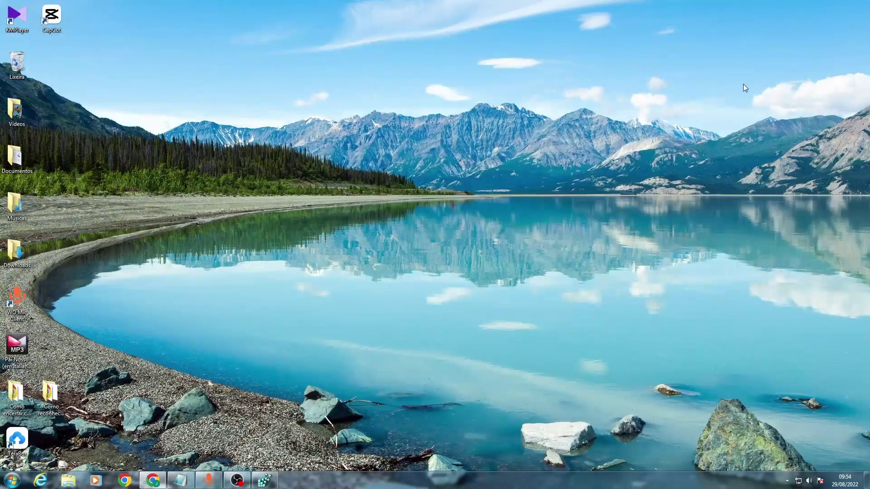
# Switch to Chrome, start the connection speed test on the EAQ Brasil Banda Larga page, stop watching it, and minimize the browser.
pyautogui.click(162, 479)
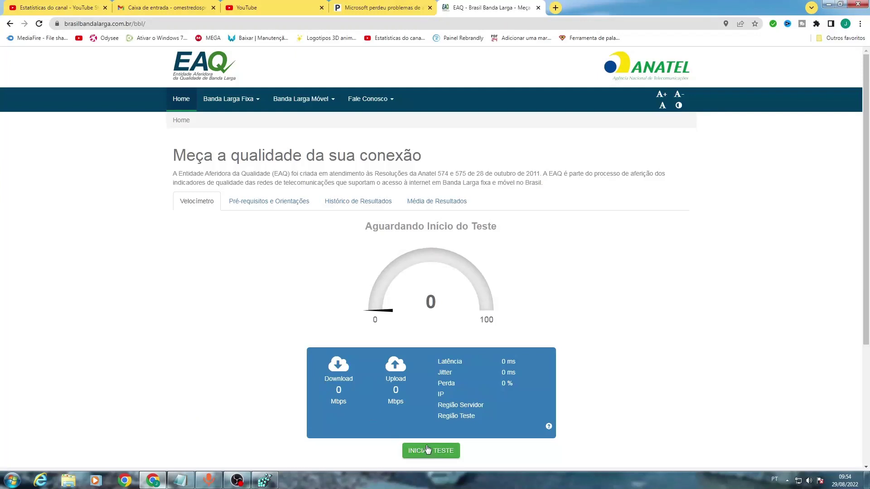
pyautogui.click(429, 450)
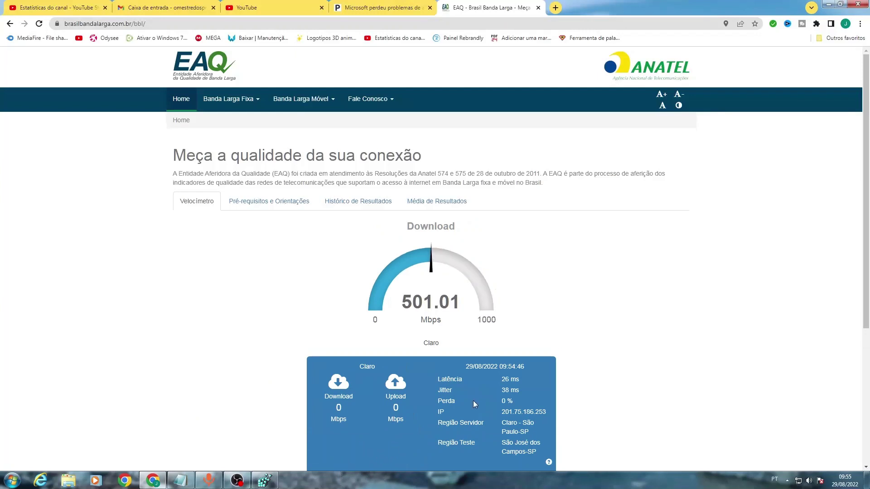
pyautogui.scroll(-1, 475, 400)
pyautogui.click(459, 443)
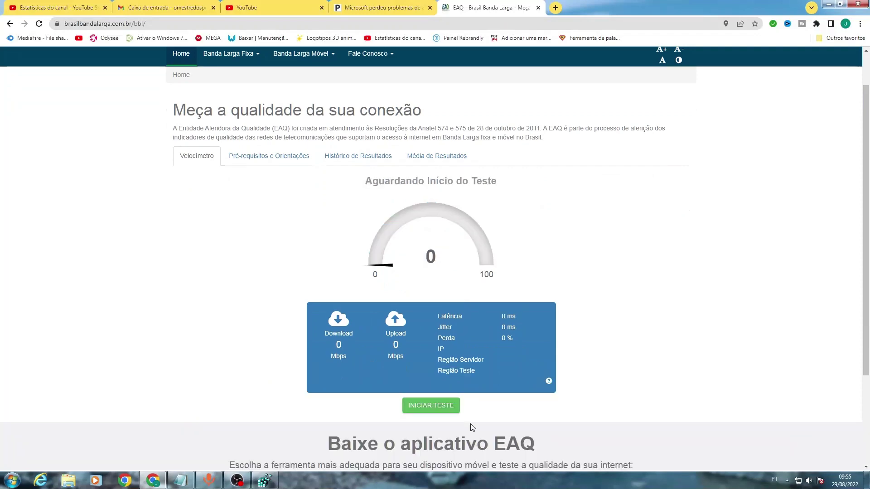
pyautogui.click(825, 5)
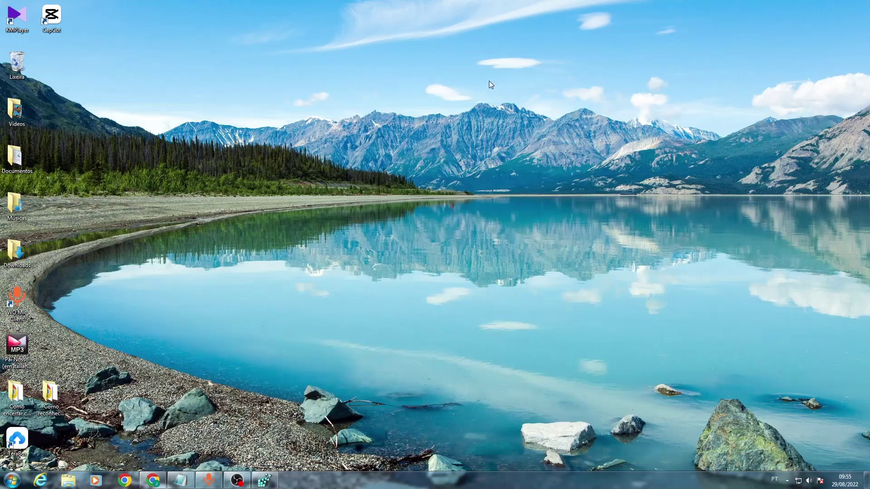
# Switch to the Registry Editor, reposition its window, and collapse the HKEY_LOCAL_MACHINE branch.
pyautogui.click(9, 481)
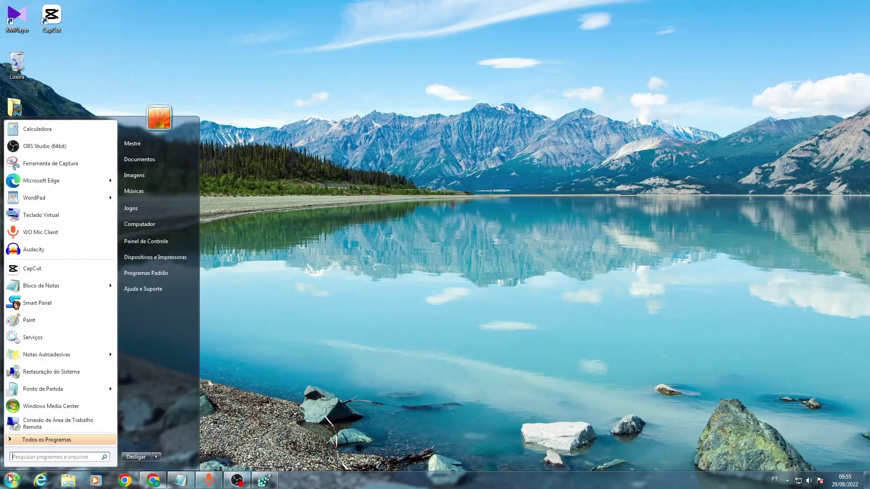
pyautogui.click(325, 322)
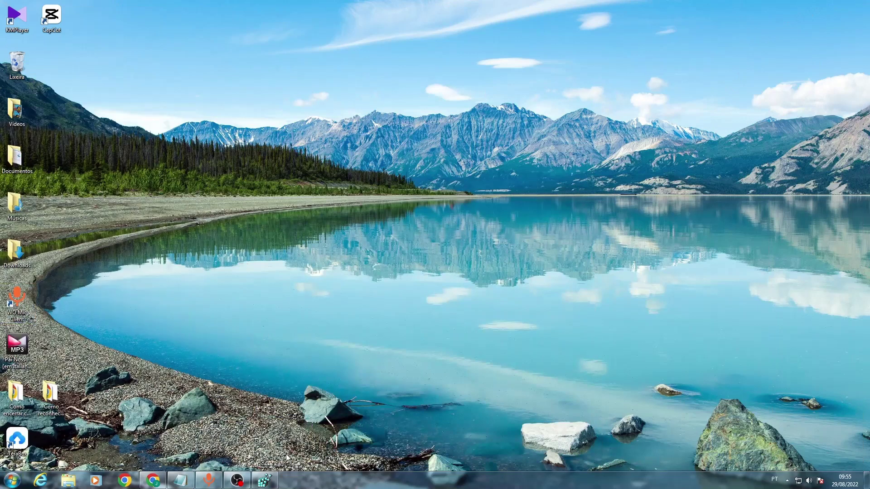
pyautogui.click(266, 483)
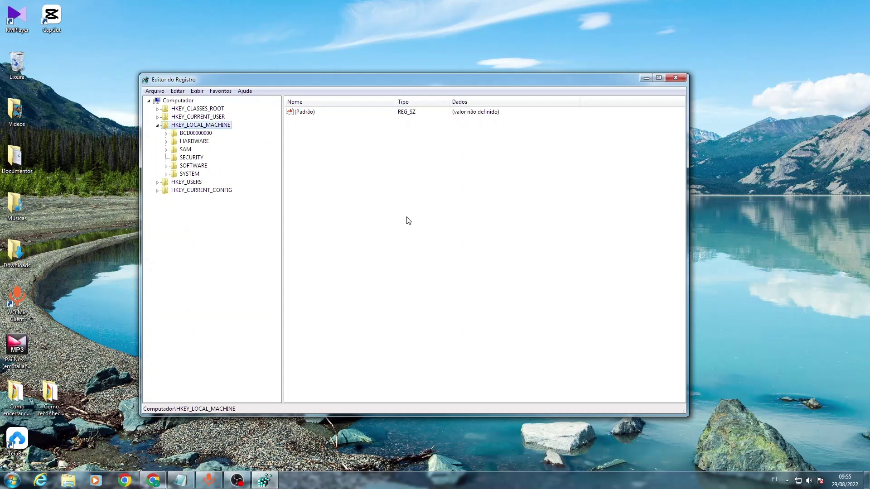
pyautogui.moveTo(364, 79); pyautogui.dragTo(430, 68)
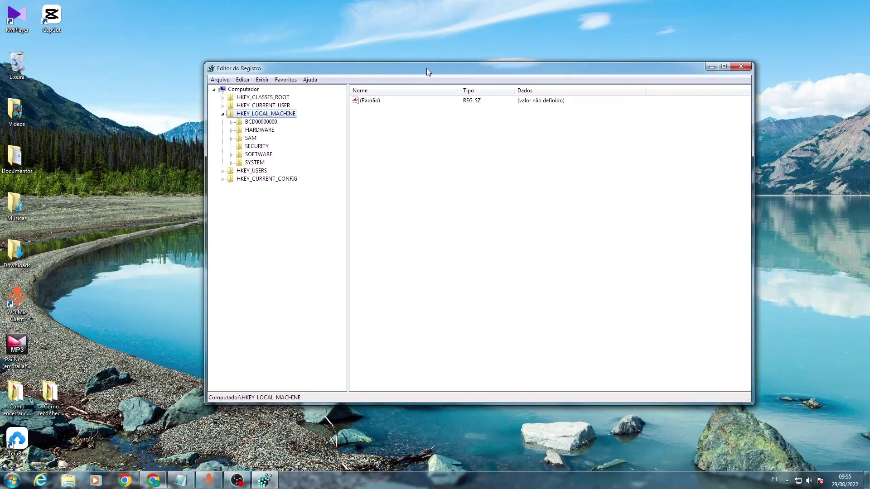
pyautogui.click(222, 113)
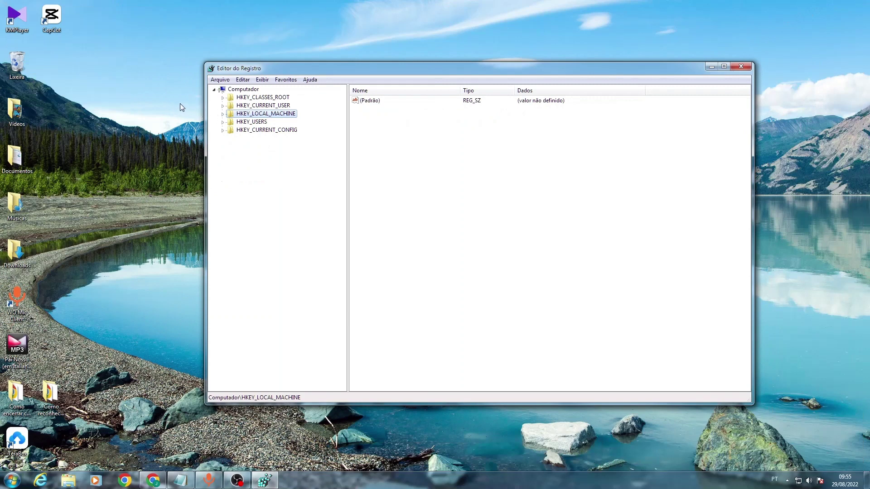
# Expand the registry branch HKEY_CURRENT_USER\Software\Microsoft.
pyautogui.click(223, 105)
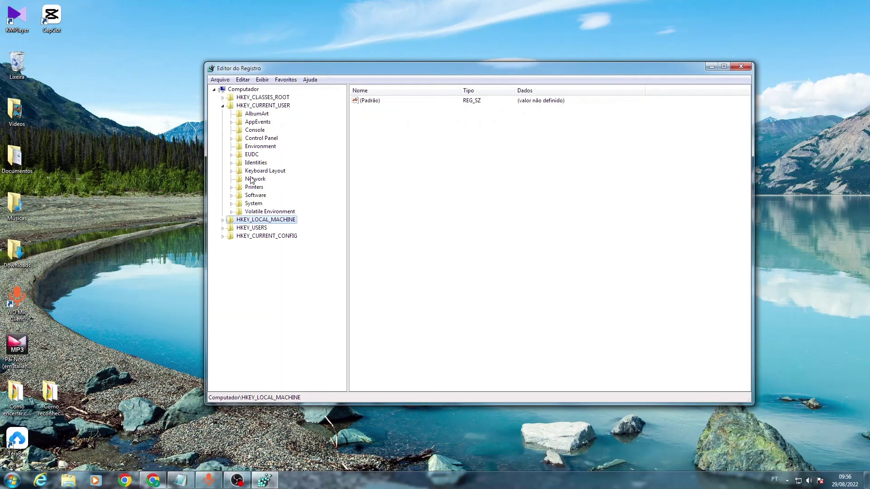
pyautogui.click(232, 195)
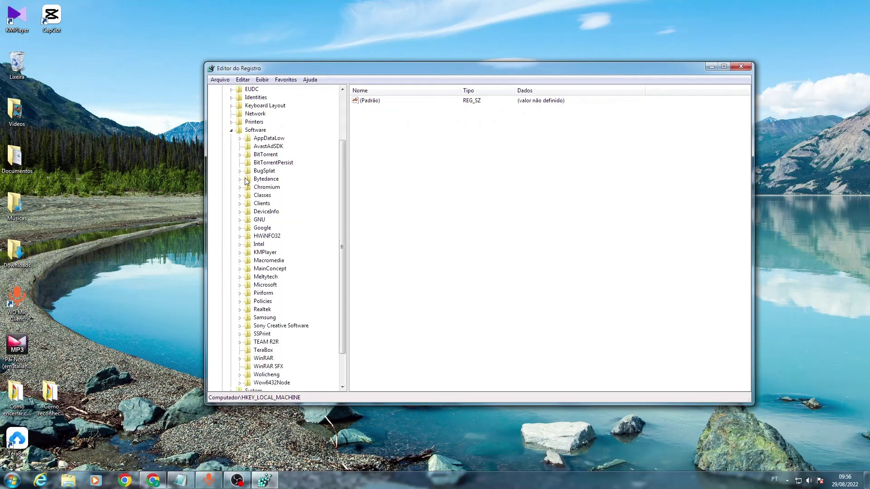
pyautogui.scroll(-2, 281, 200)
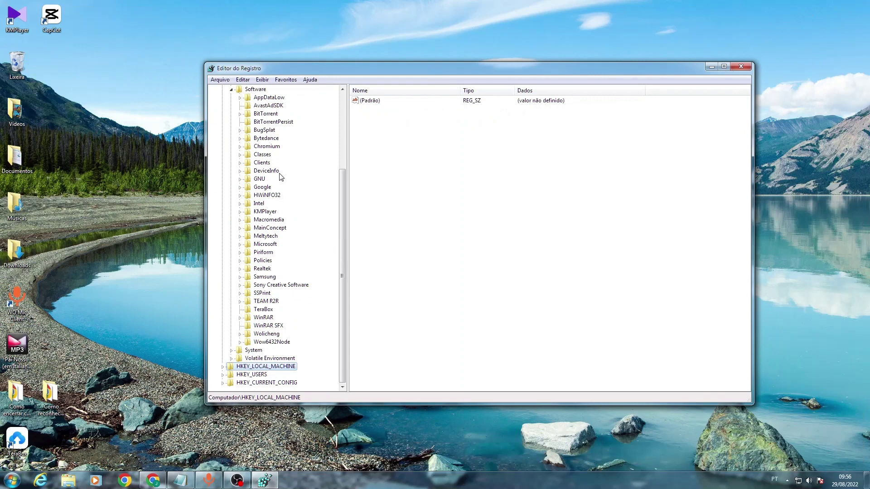
pyautogui.click(240, 244)
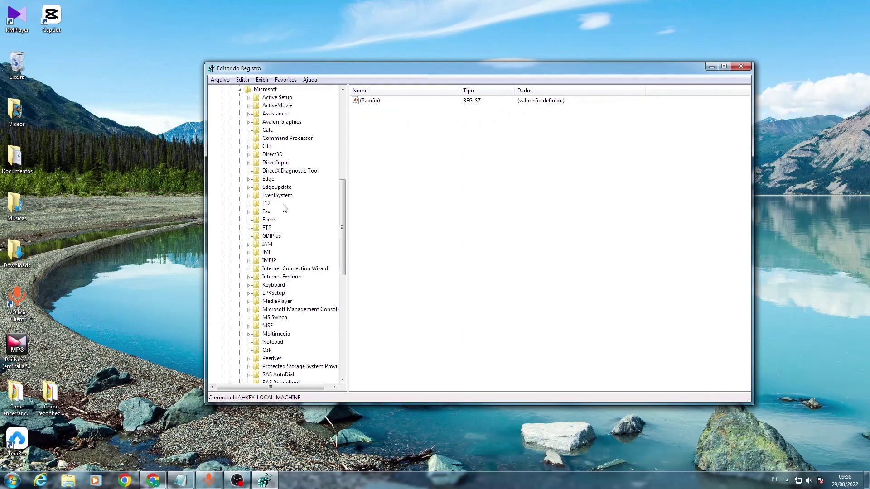
# Under the Microsoft key, expand Windows\CurrentVersion and select the Internet Settings key.
pyautogui.scroll(-4, 285, 208)
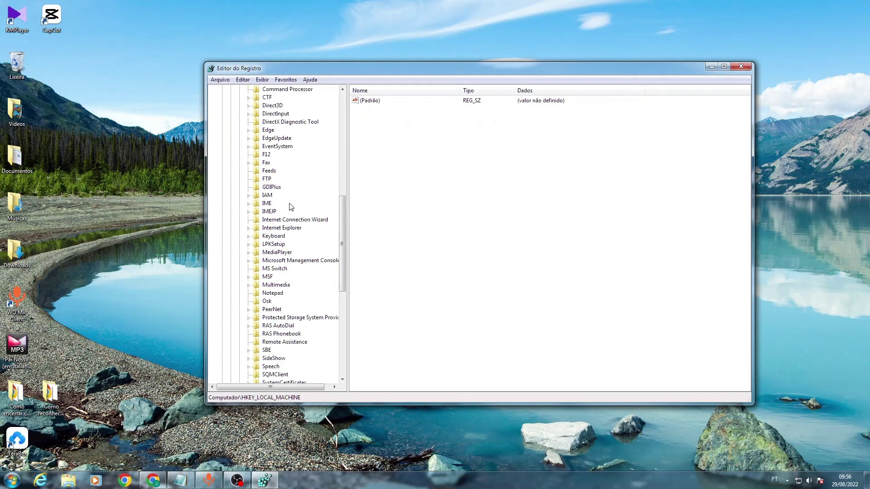
pyautogui.scroll(-5, 290, 205)
pyautogui.scroll(-1, 292, 204)
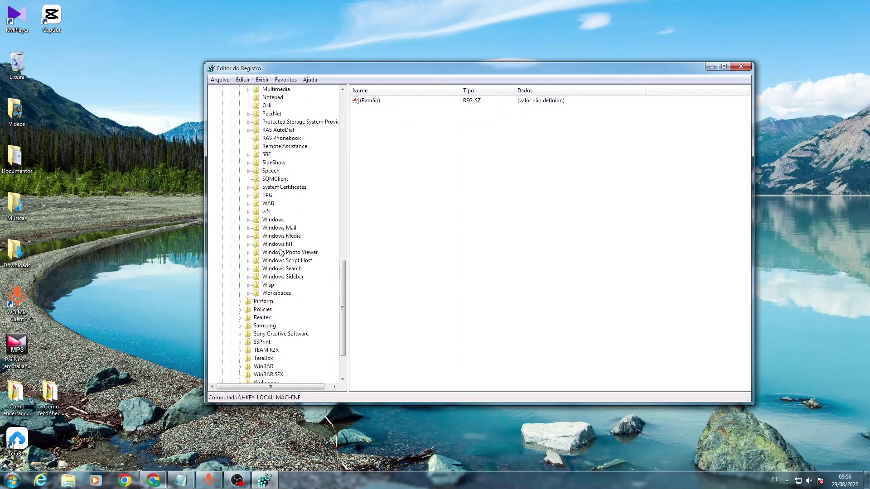
pyautogui.click(281, 220)
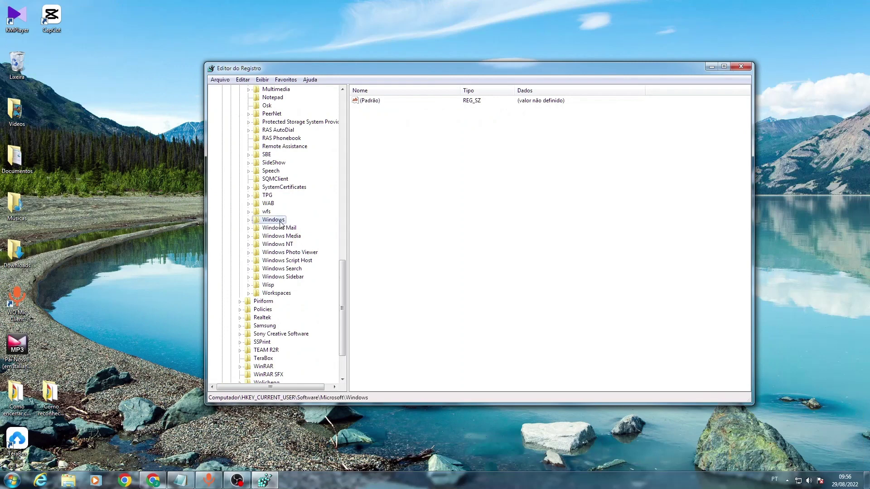
pyautogui.click(248, 220)
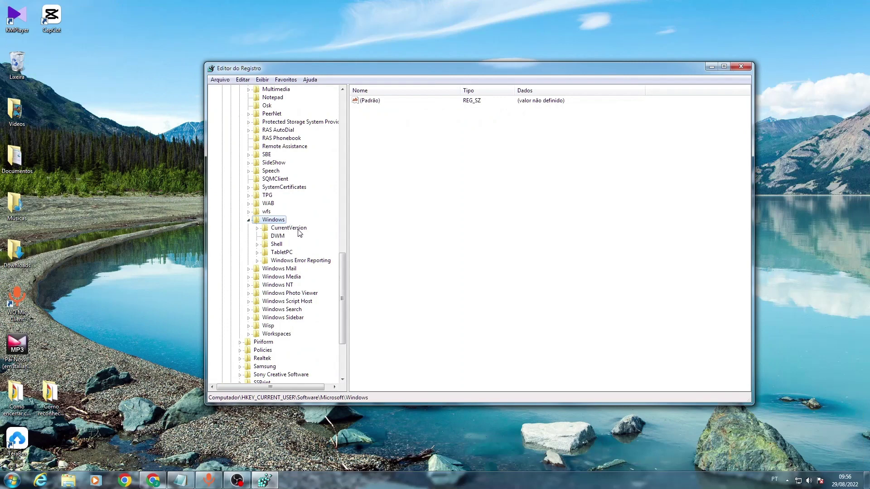
pyautogui.click(257, 229)
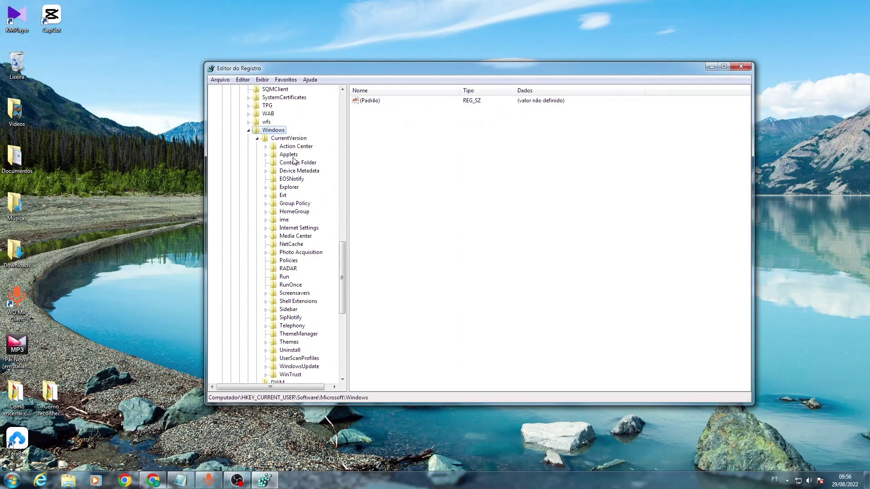
pyautogui.click(293, 230)
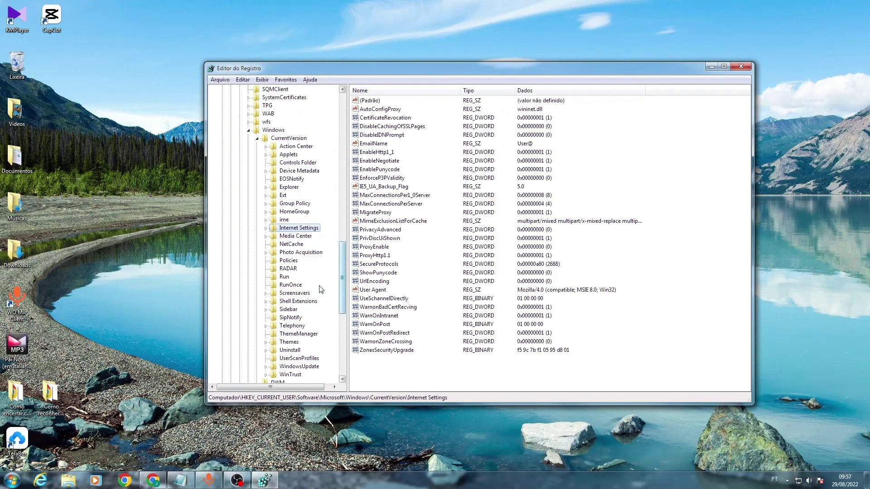
# Create a new 32-bit DWORD value in the Internet Settings key with its default name, and delete it again.
pyautogui.rightClick(414, 369)
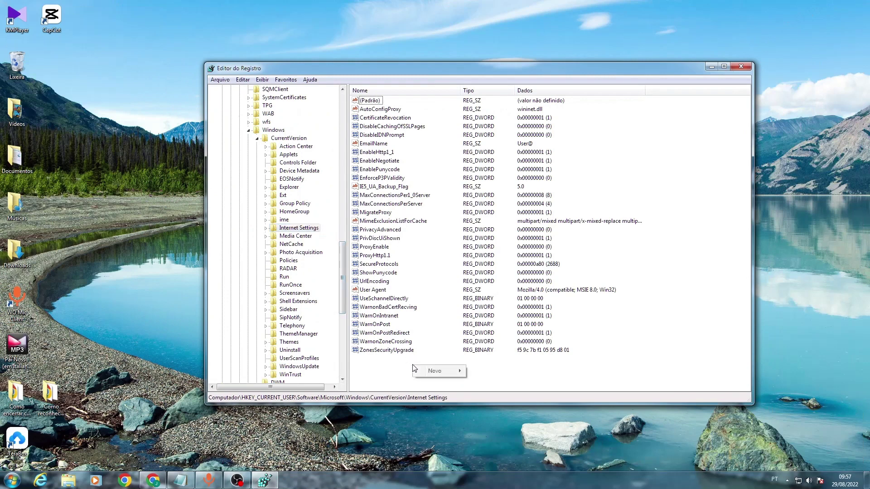
pyautogui.moveTo(442, 375)
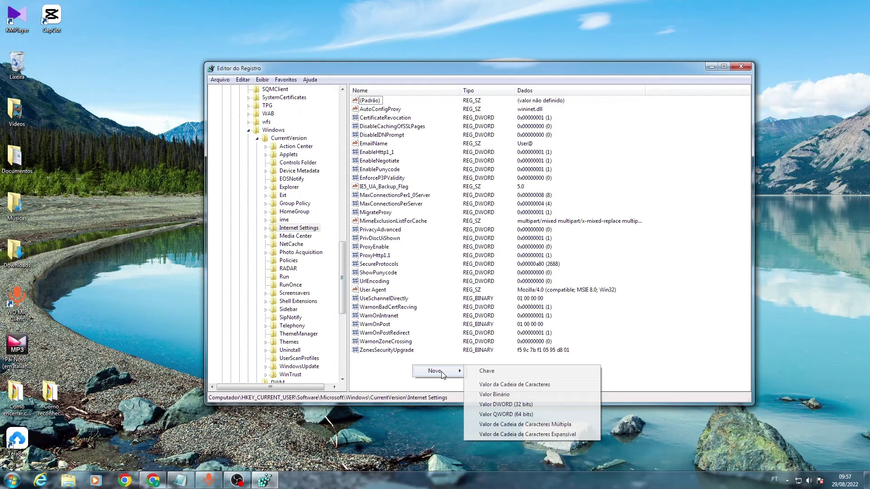
pyautogui.click(529, 404)
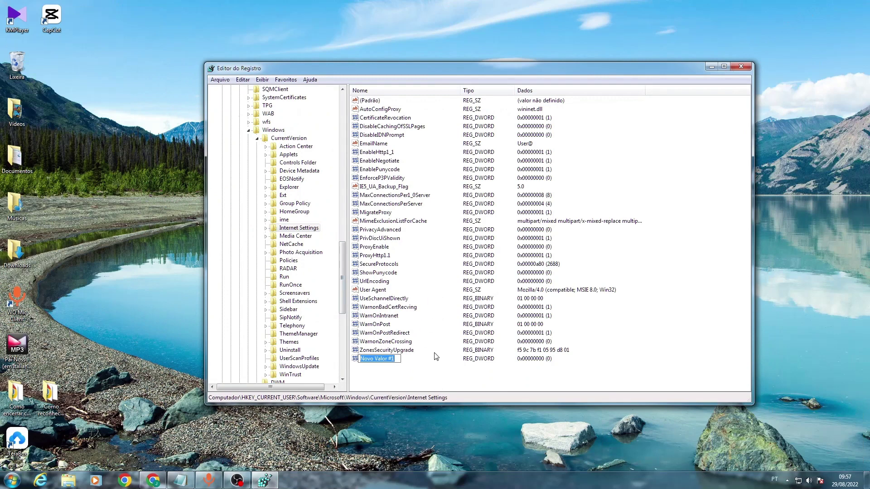
pyautogui.press('Return')
pyautogui.rightClick(386, 363)
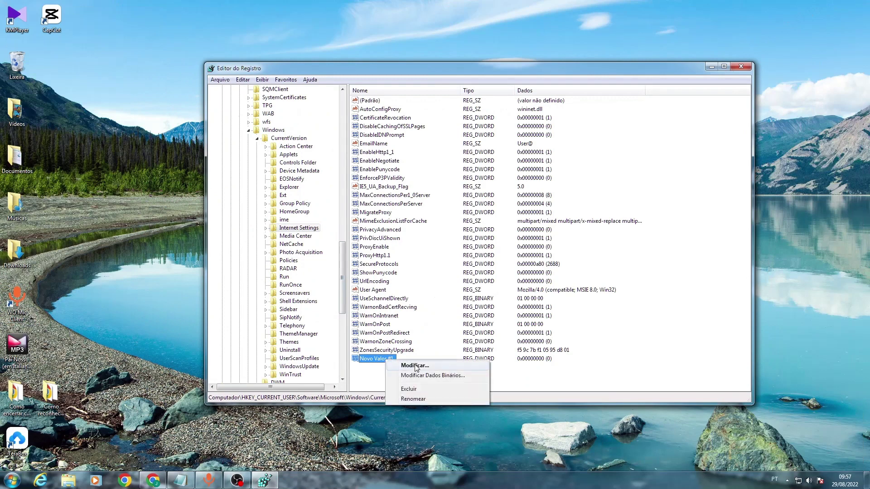
pyautogui.click(417, 390)
pyautogui.click(500, 244)
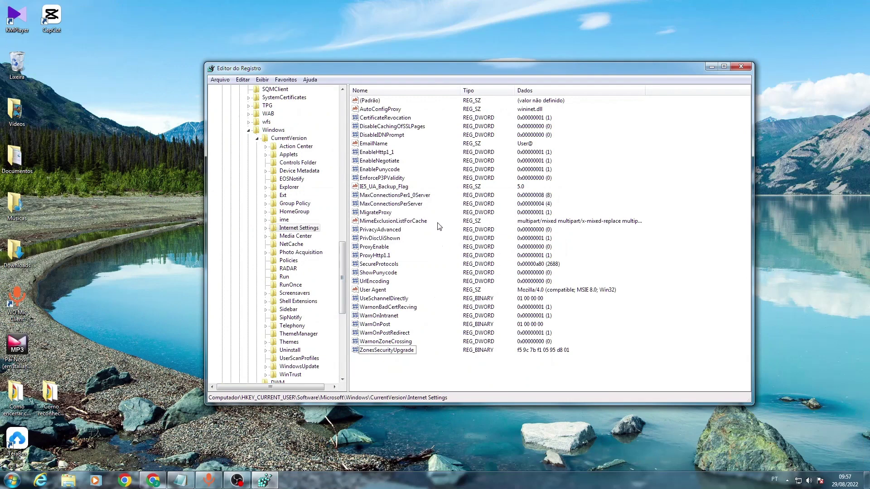
# Open the MaxConnectionsPer1_0Server value to check its data, and close it without making changes.
pyautogui.click(417, 195)
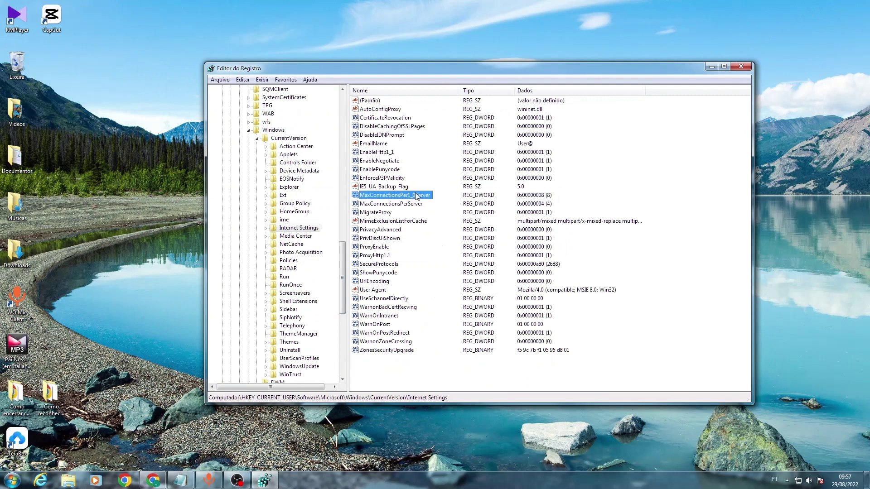
pyautogui.doubleClick(416, 195)
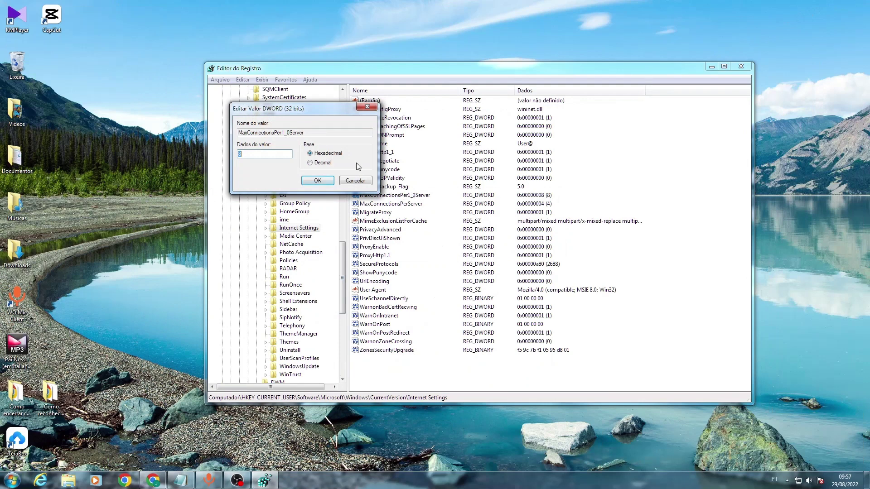
pyautogui.click(273, 156)
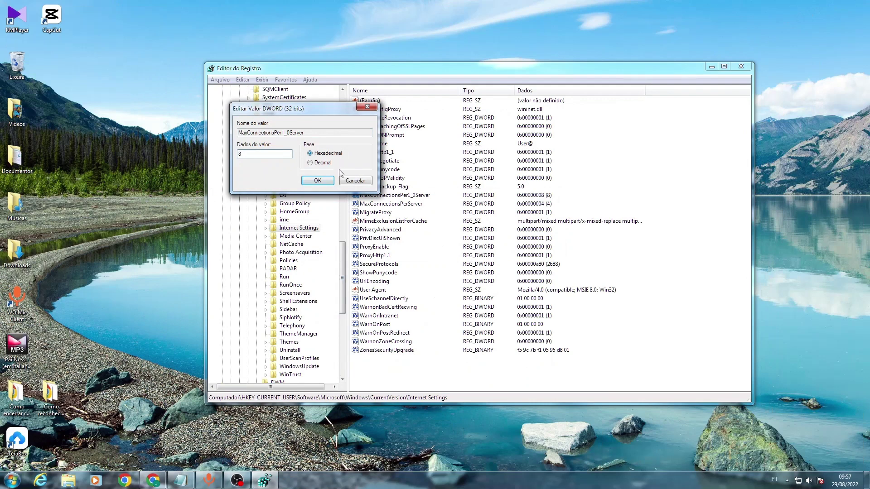
pyautogui.click(367, 108)
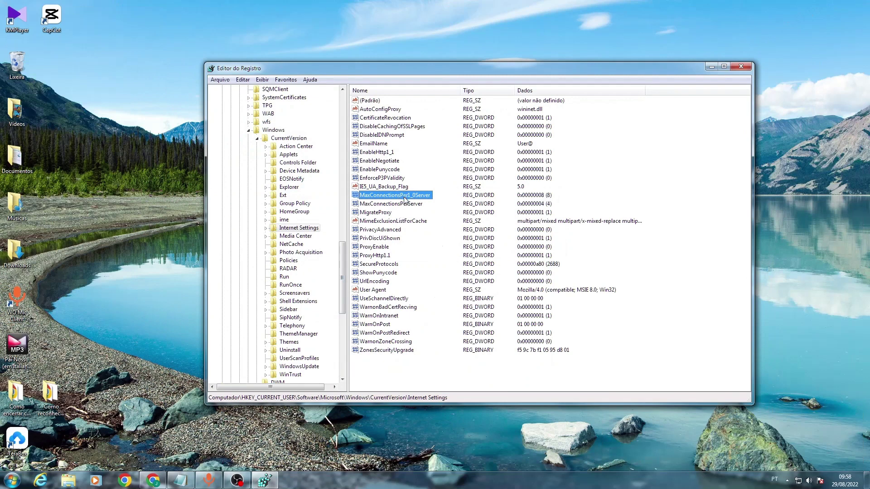
# Check the data of the MaxConnectionsPerServer value and close its editor without making changes.
pyautogui.click(404, 205)
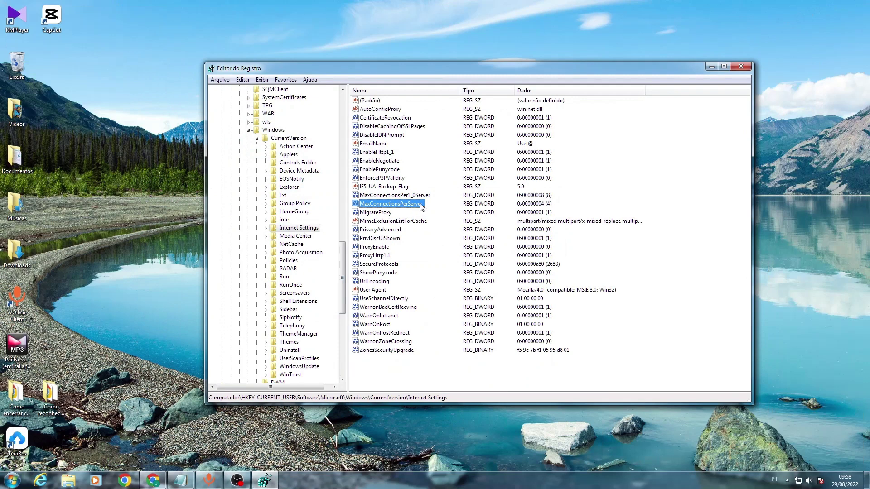
pyautogui.doubleClick(422, 206)
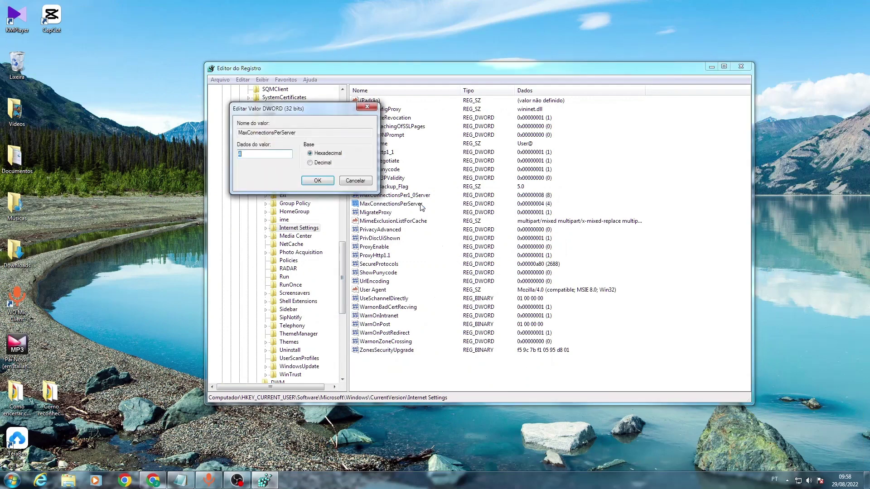
pyautogui.click(273, 153)
pyautogui.click(370, 108)
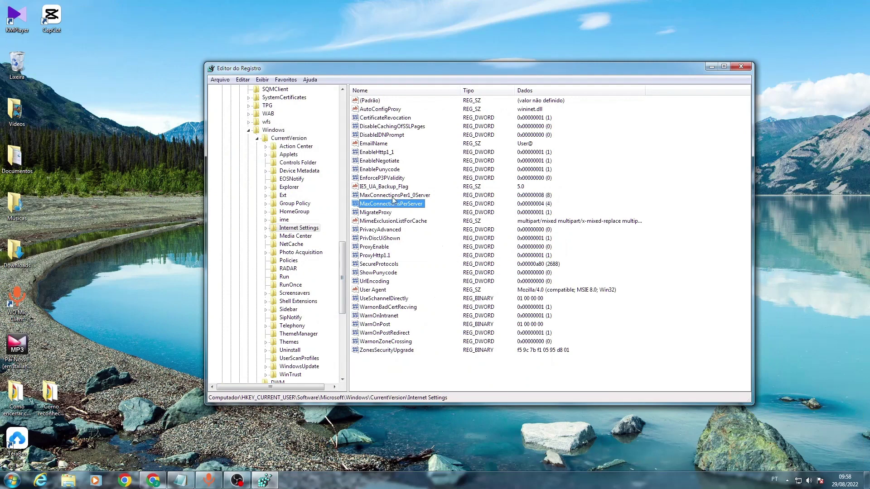
pyautogui.rightClick(416, 373)
pyautogui.moveTo(439, 376)
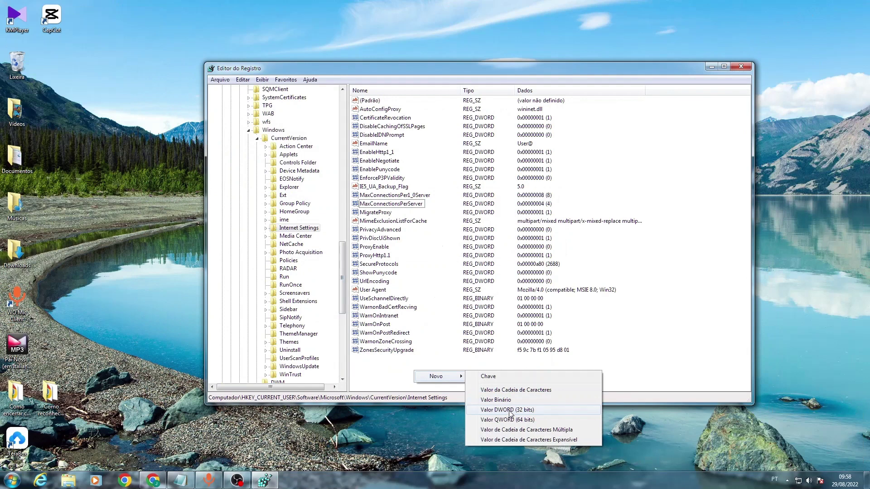
pyautogui.click(397, 370)
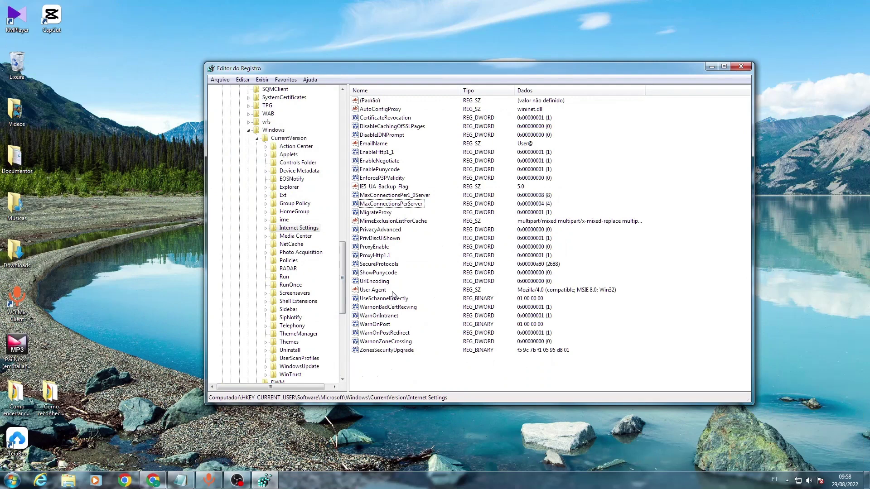
# Collapse the Windows, Microsoft and Software keys and the whole HKEY_CURRENT_USER branch.
pyautogui.click(248, 130)
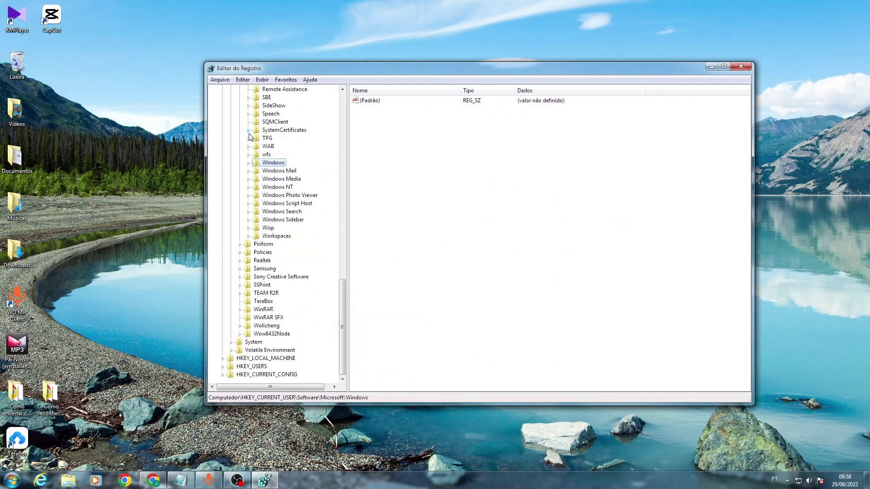
pyautogui.scroll(6, 258, 145)
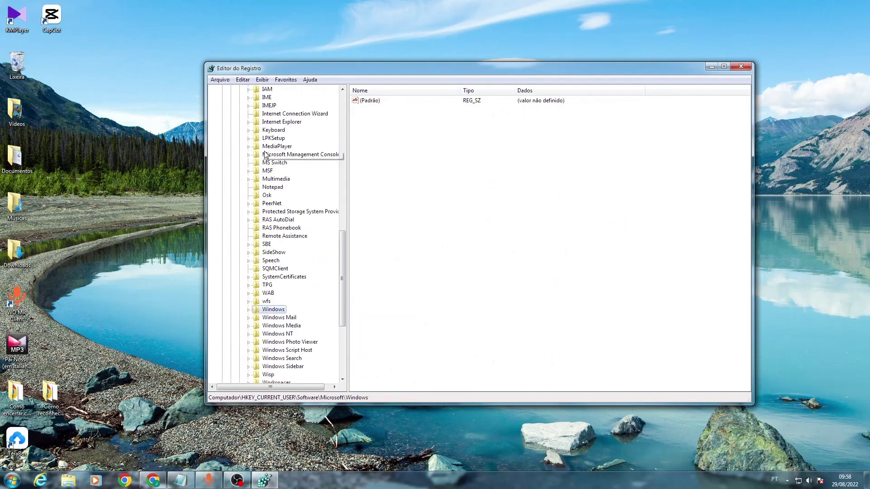
pyautogui.scroll(11, 265, 155)
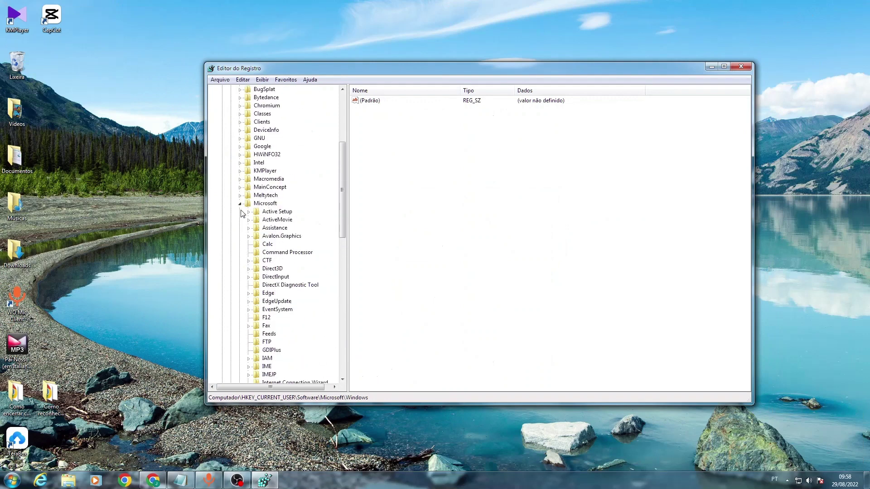
pyautogui.click(239, 204)
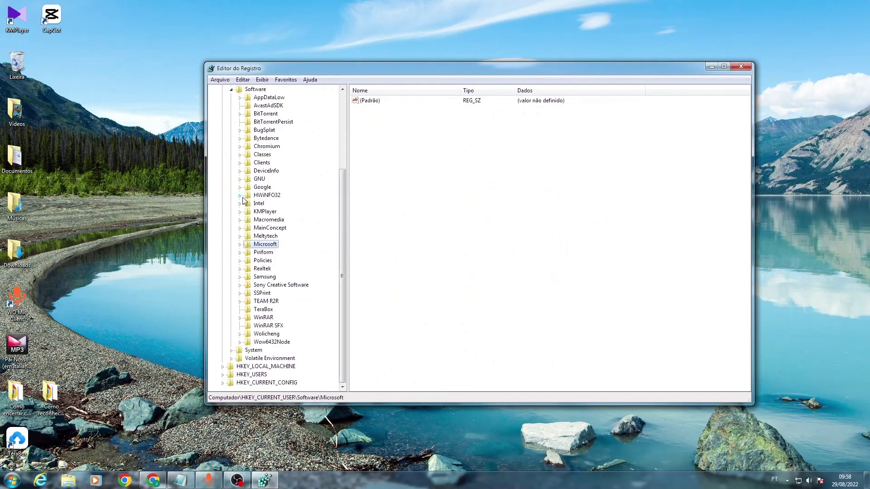
pyautogui.click(233, 91)
pyautogui.click(223, 106)
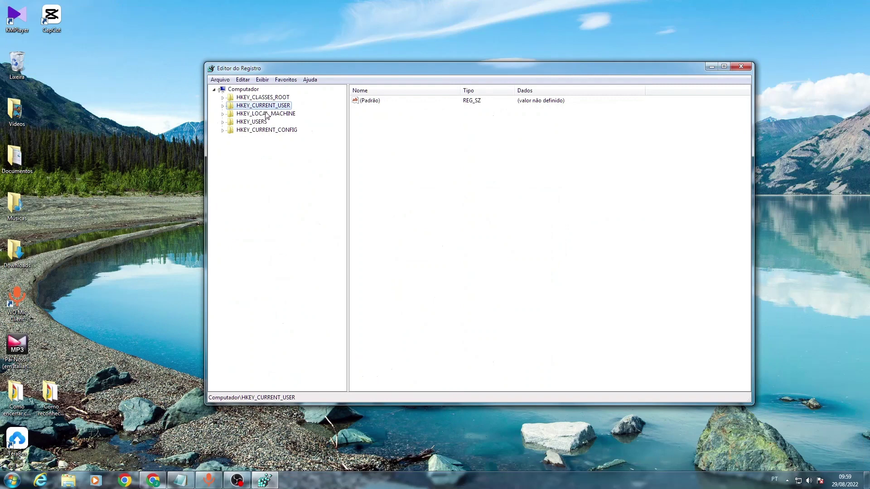
# Expand the registry branch HKEY_LOCAL_MACHINE\SYSTEM\CurrentControlSet\services.
pyautogui.click(222, 114)
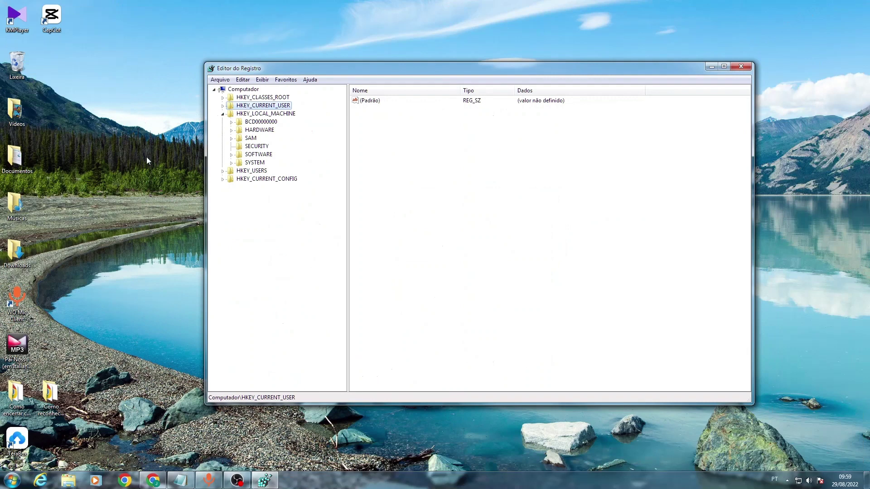
pyautogui.click(232, 163)
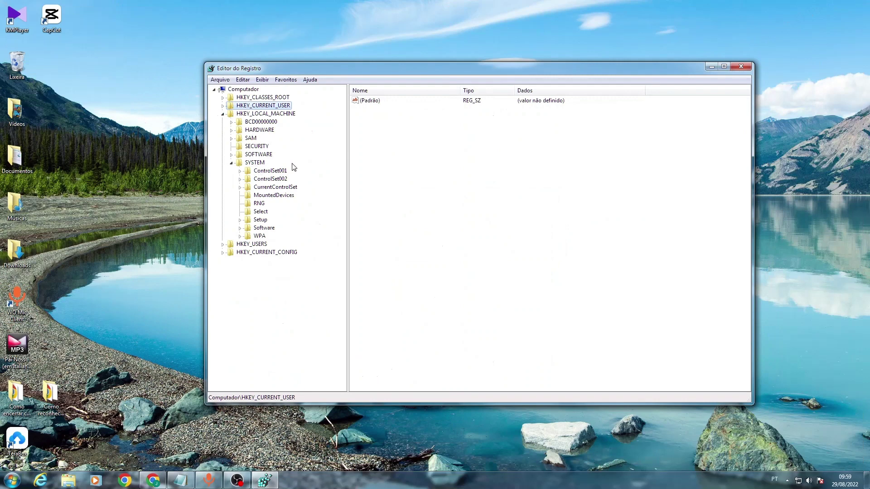
pyautogui.click(286, 188)
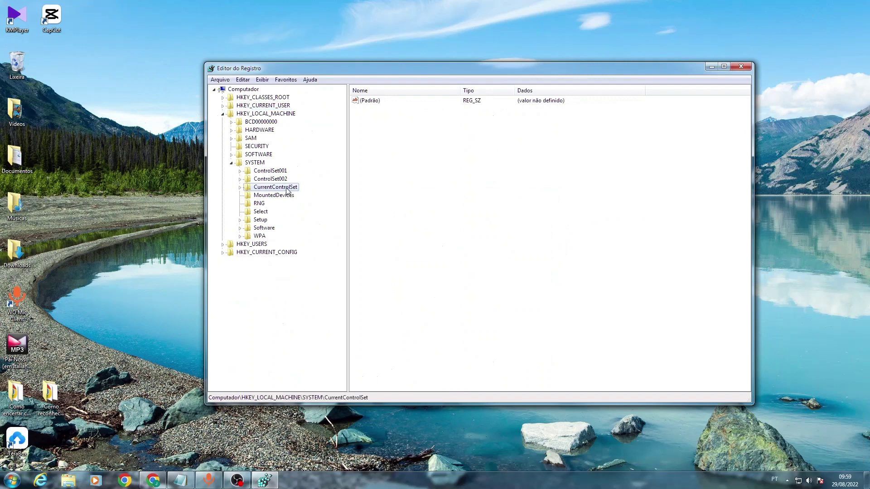
pyautogui.click(240, 188)
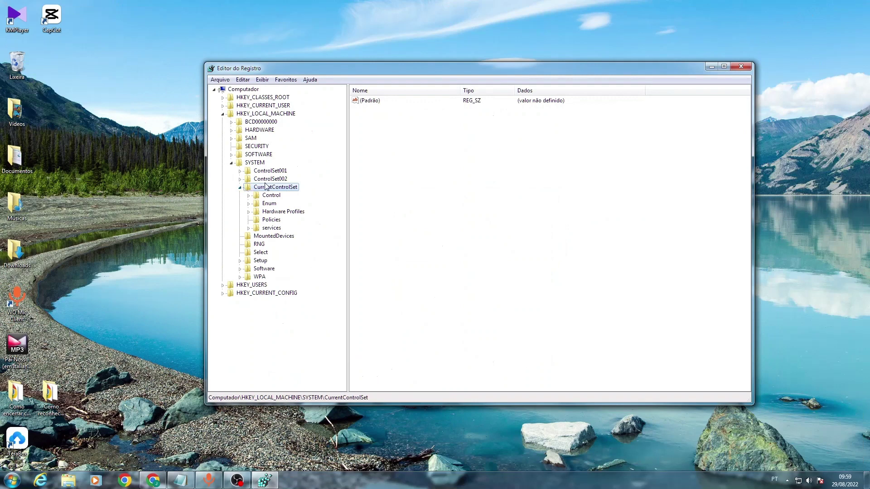
pyautogui.click(249, 227)
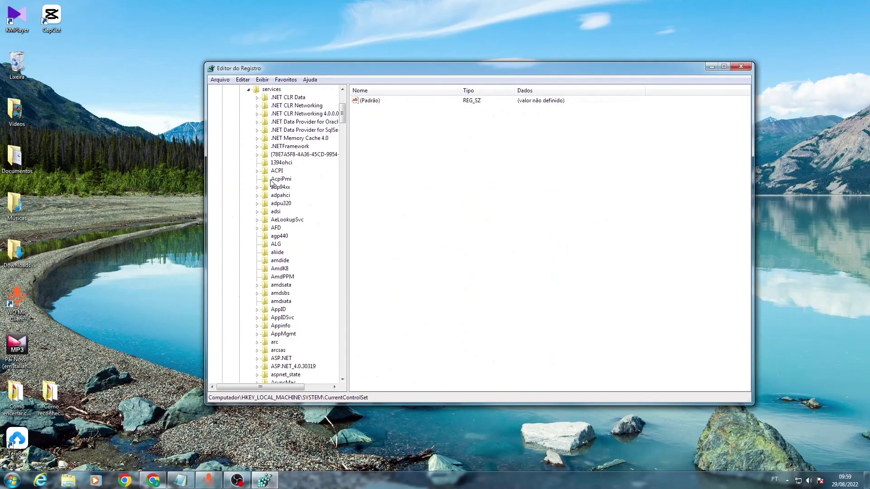
# Look through the subkeys of services for the Tcpip key.
pyautogui.scroll(-17, 296, 190)
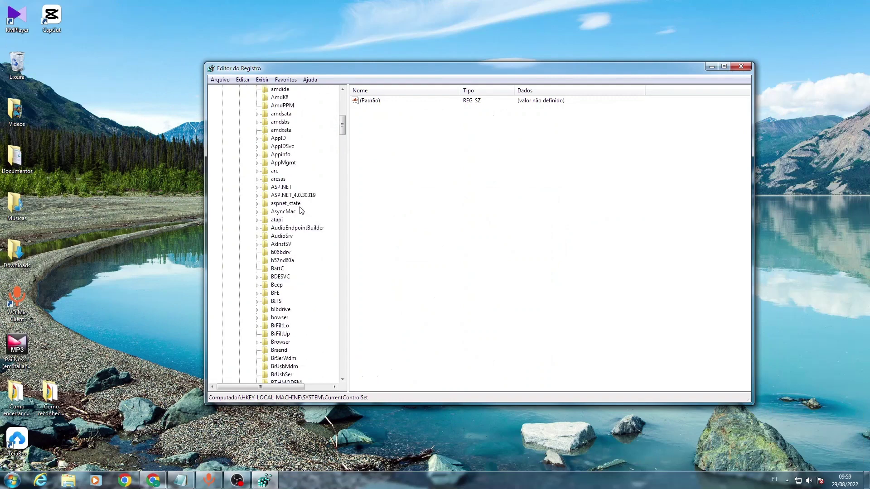
pyautogui.scroll(-20, 301, 219)
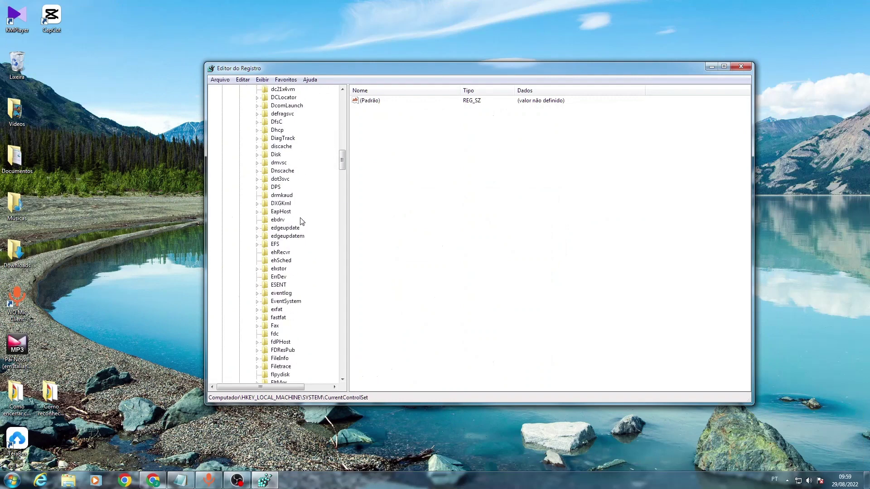
pyautogui.scroll(-20, 301, 225)
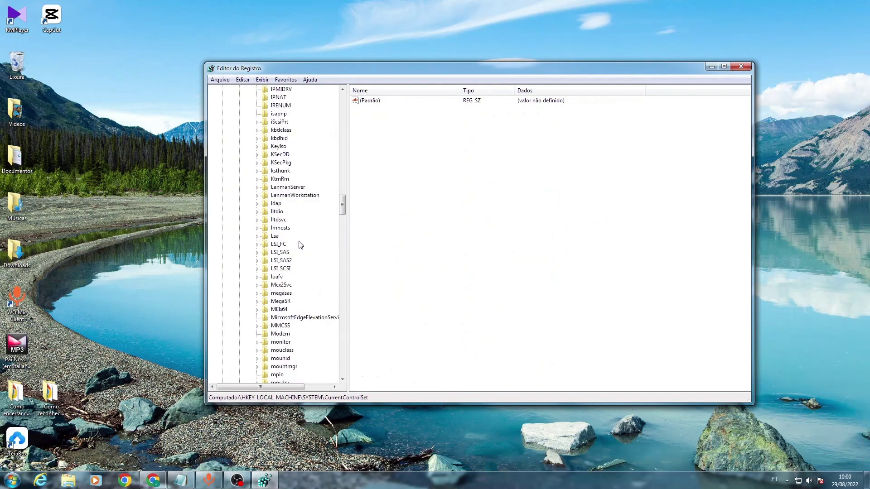
pyautogui.scroll(-18, 299, 249)
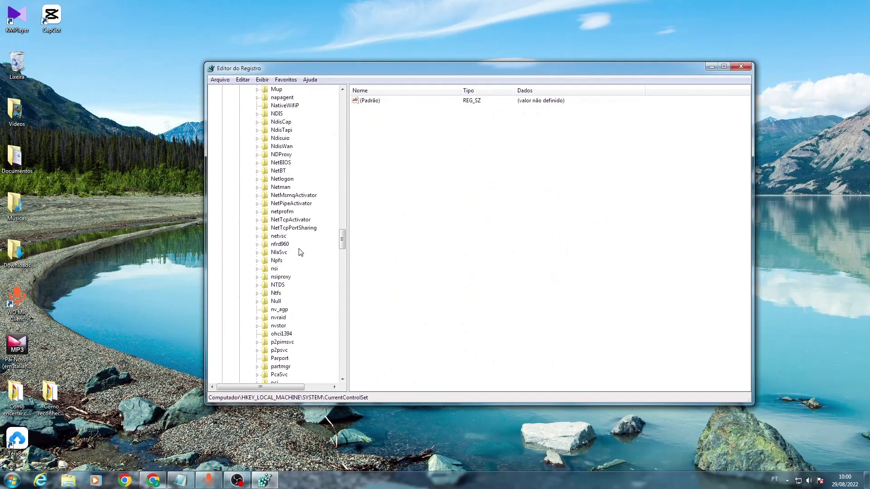
pyautogui.scroll(-11, 299, 257)
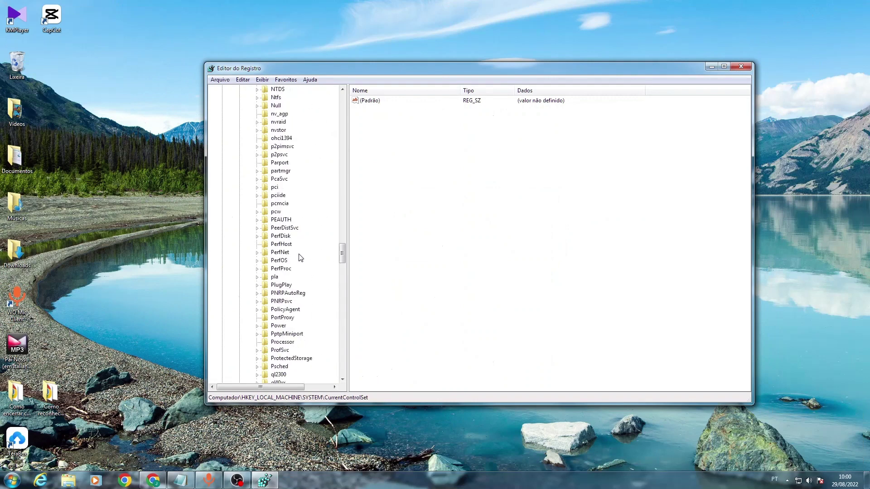
pyautogui.scroll(-10, 299, 258)
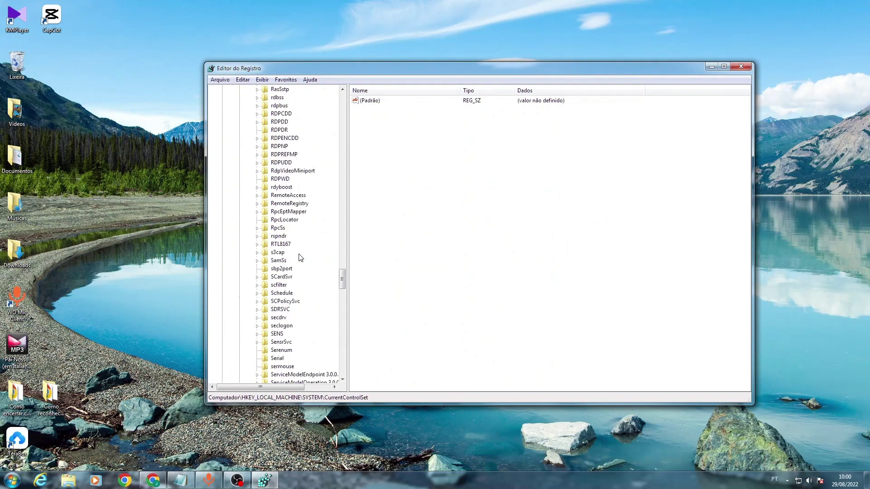
pyautogui.scroll(-2, 299, 257)
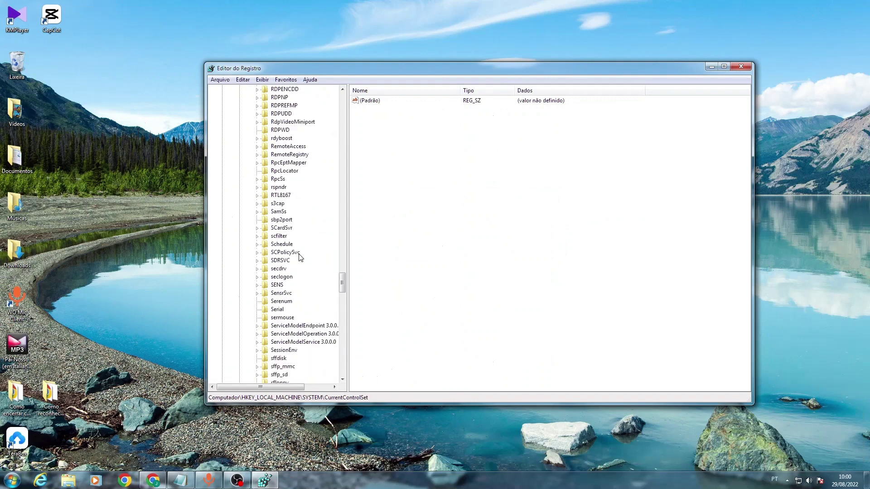
pyautogui.scroll(-8, 299, 258)
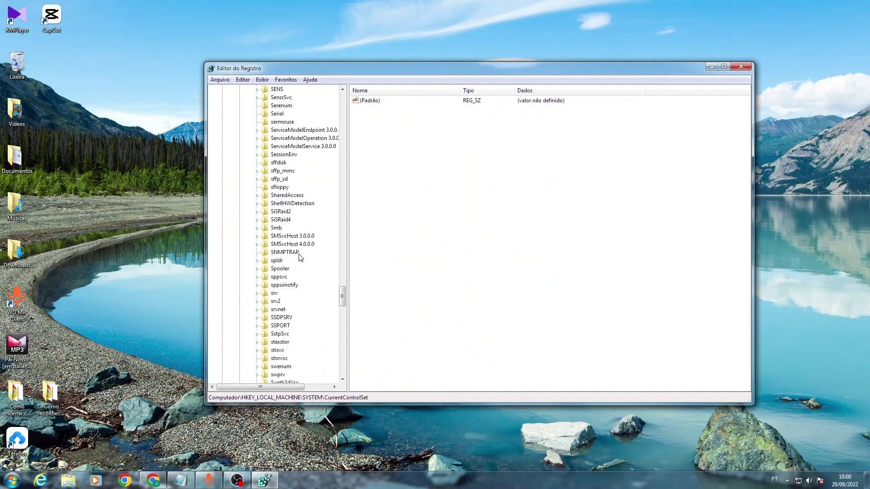
pyautogui.scroll(-2, 301, 258)
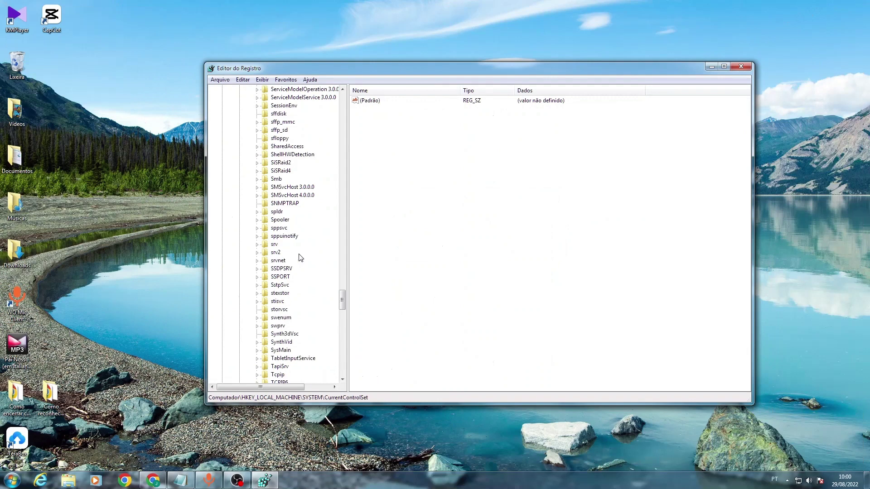
pyautogui.scroll(-1, 301, 257)
pyautogui.scroll(-1, 299, 257)
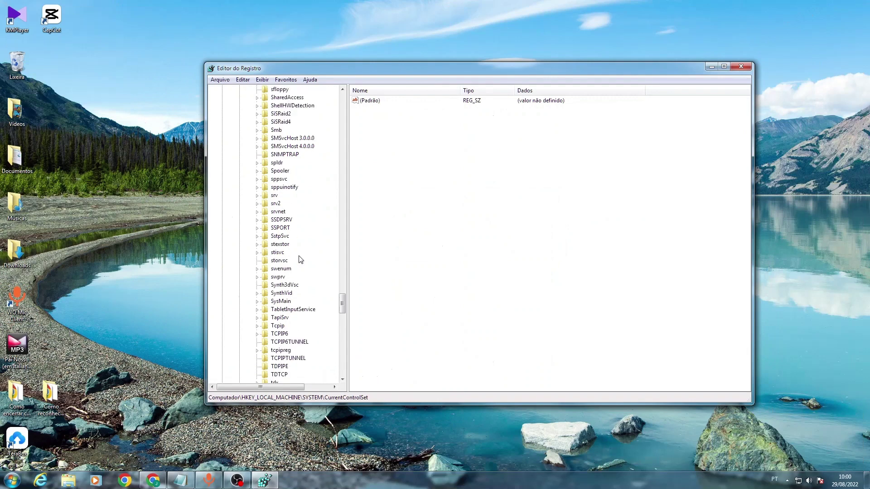
pyautogui.scroll(-1, 300, 259)
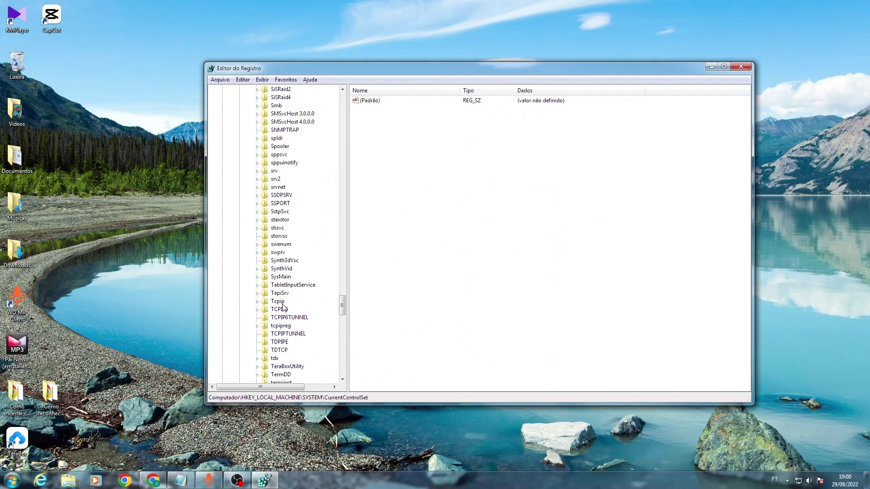
# Expand the Tcpip key under services and show the values of its Parameters subkey.
pyautogui.click(258, 303)
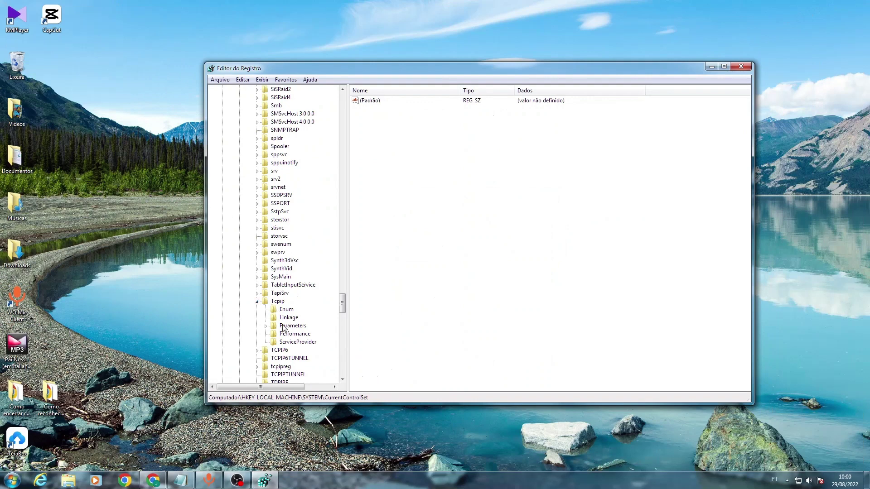
pyautogui.click(302, 328)
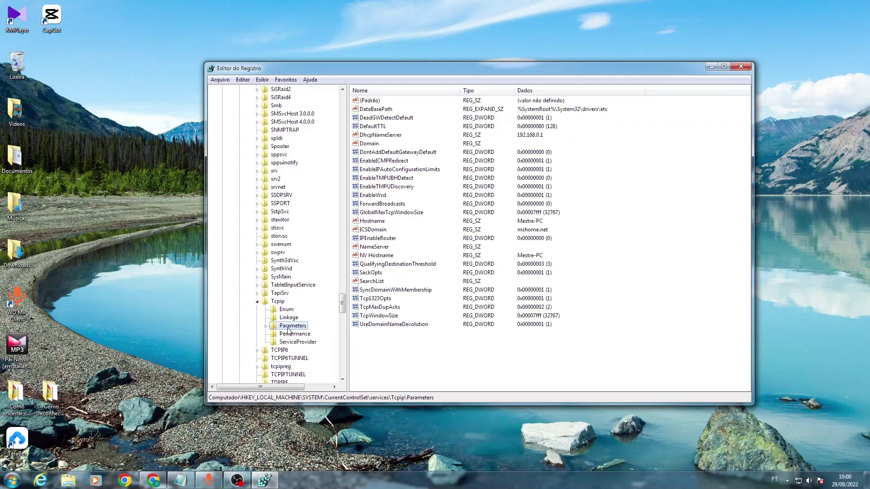
pyautogui.click(375, 361)
pyautogui.rightClick(376, 361)
pyautogui.moveTo(397, 365)
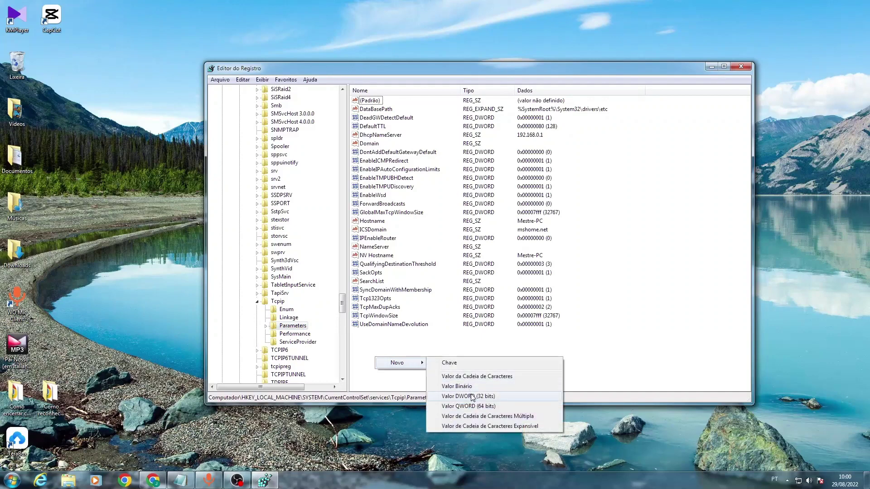
pyautogui.click(398, 346)
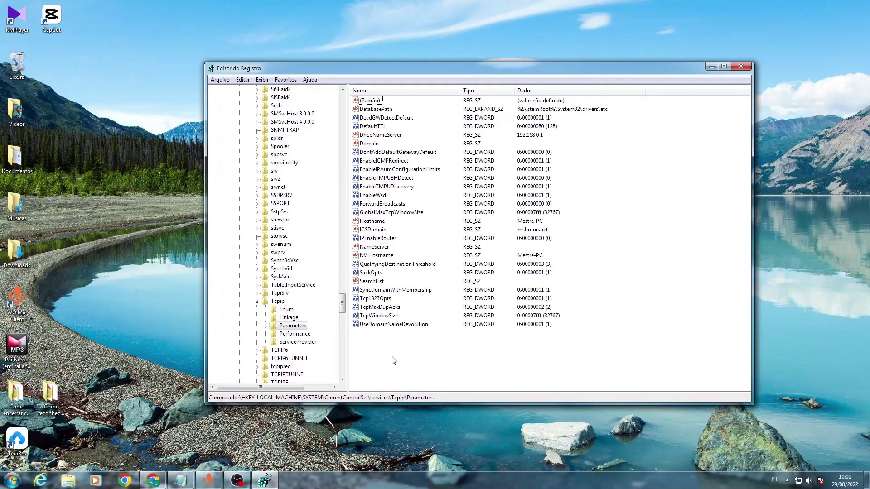
# Check the data of the DefaultTTL value and close its editor without making changes.
pyautogui.doubleClick(385, 128)
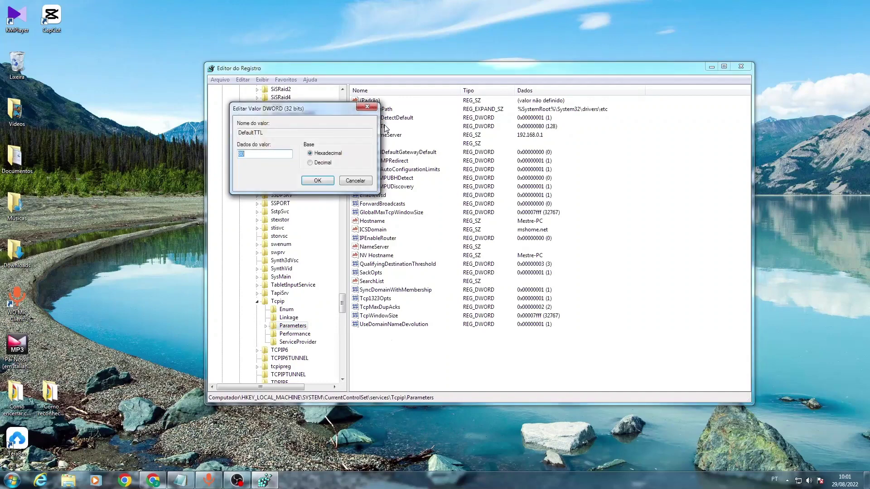
pyautogui.click(277, 154)
pyautogui.click(368, 108)
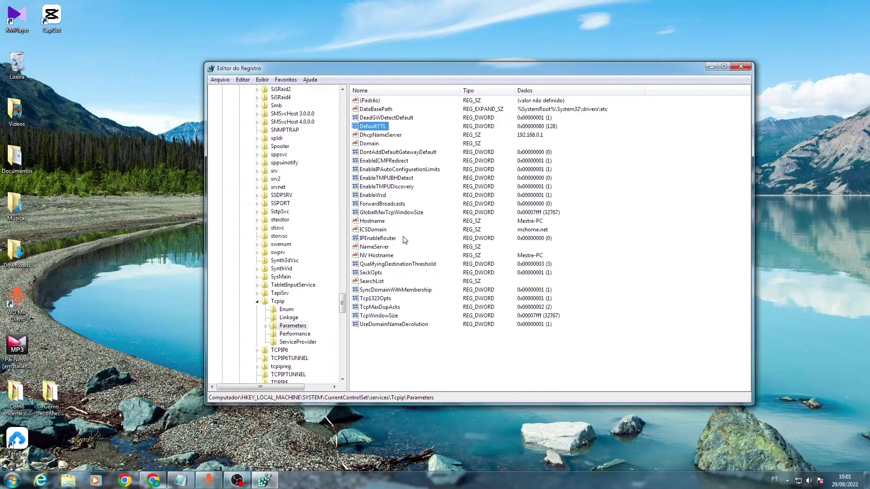
pyautogui.rightClick(404, 339)
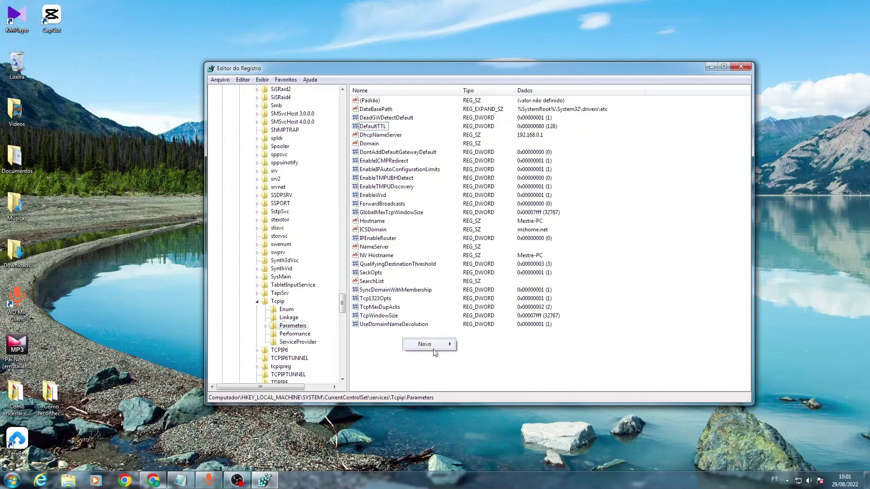
pyautogui.moveTo(434, 349)
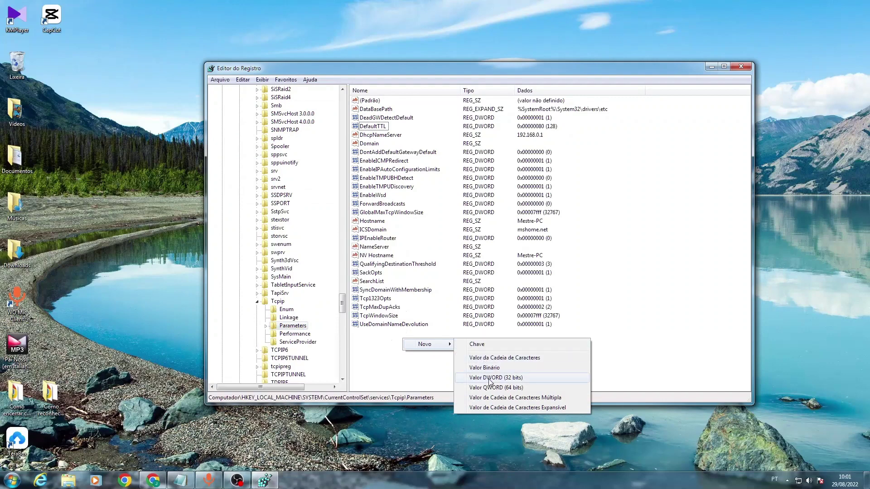
pyautogui.press('Escape')
pyautogui.press('Escape')
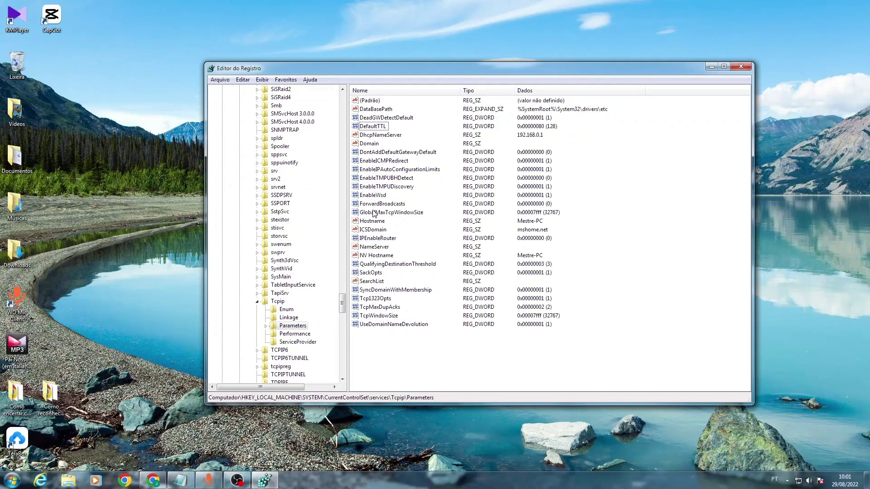
# Check the data of the EnableTMPUBHDetect and EnableTMPUDiscovery values, closing each editor without making changes.
pyautogui.click(386, 180)
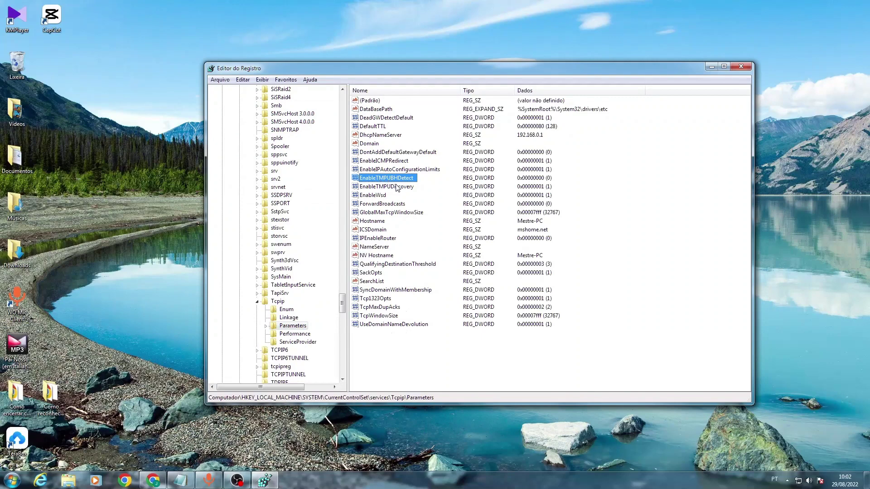
pyautogui.doubleClick(401, 180)
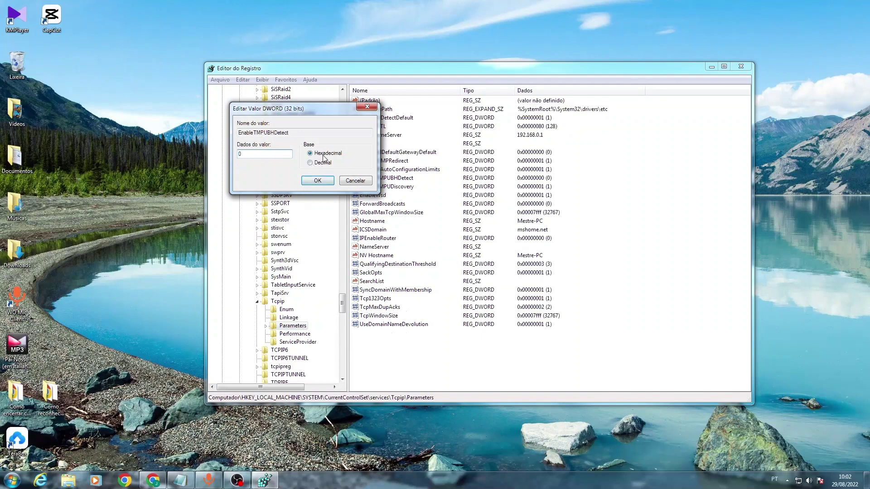
pyautogui.click(367, 107)
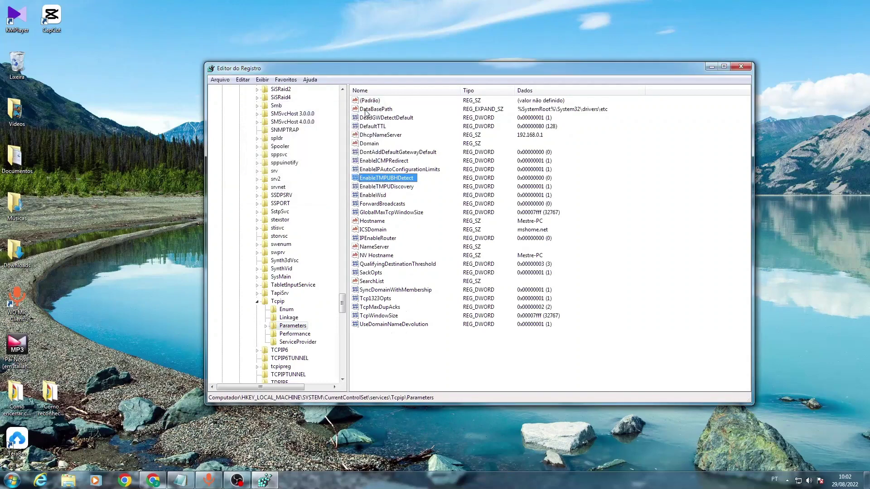
pyautogui.click(409, 188)
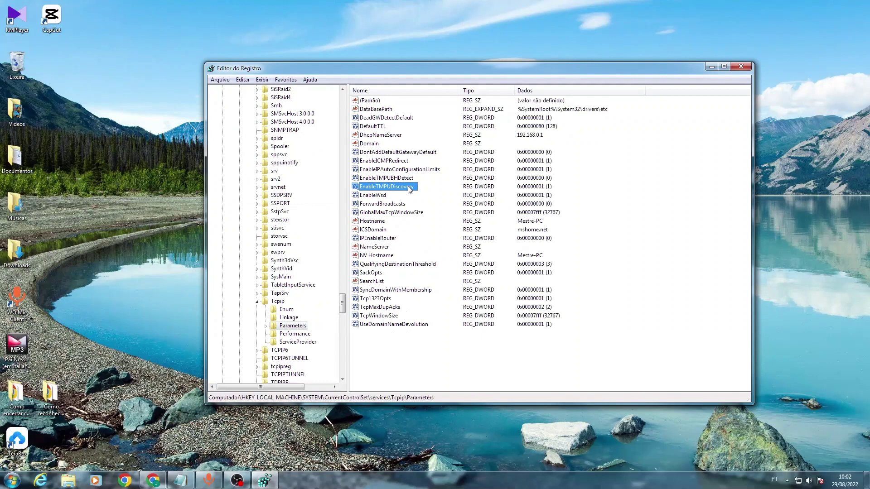
pyautogui.doubleClick(407, 185)
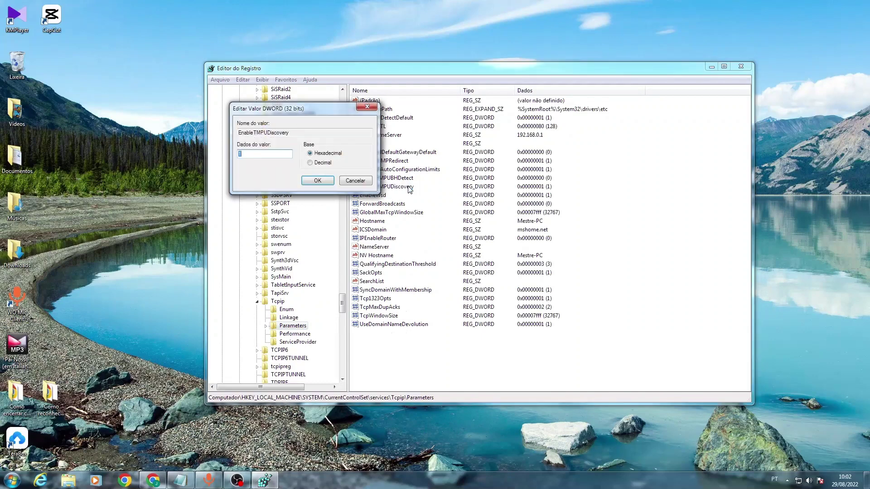
pyautogui.click(287, 152)
pyautogui.click(367, 107)
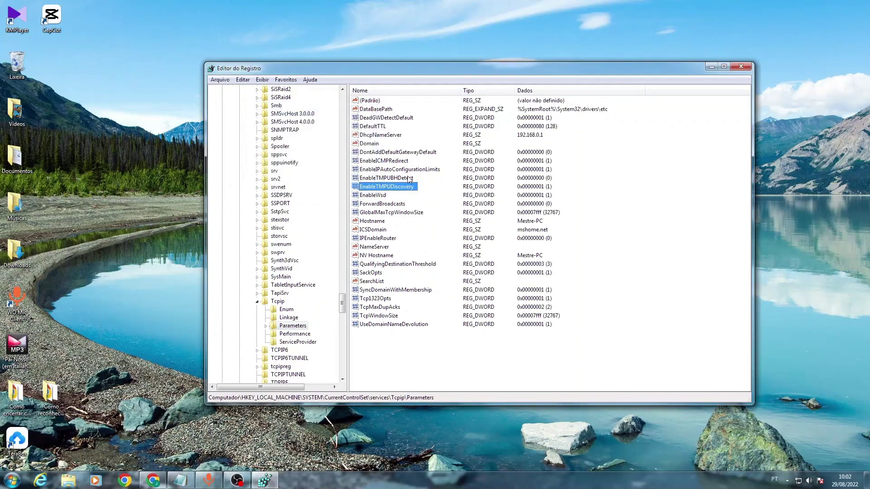
# Check the data of the GlobalMaxTcpWindowSize and SackOpts values, closing each editor without making changes.
pyautogui.click(404, 213)
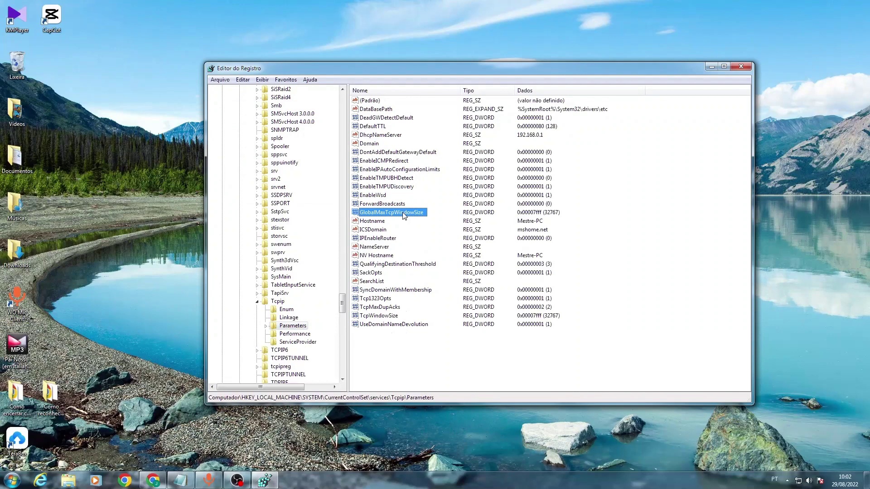
pyautogui.doubleClick(402, 212)
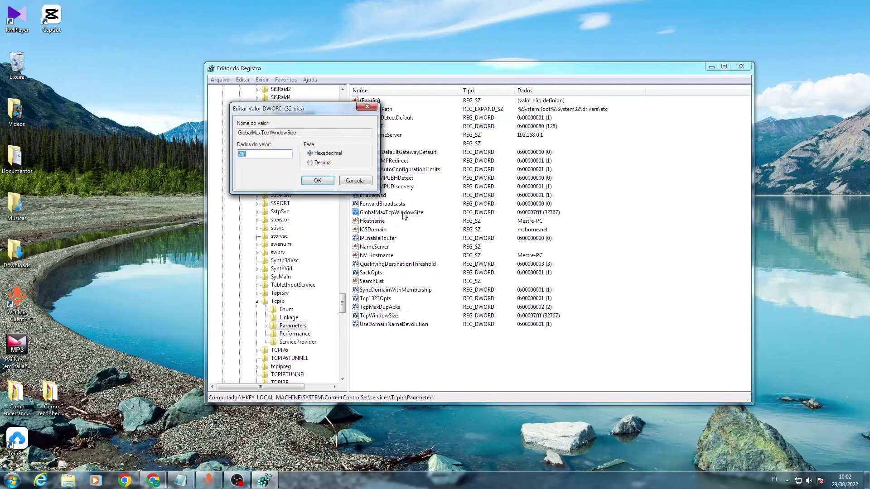
pyautogui.click(285, 154)
pyautogui.click(367, 107)
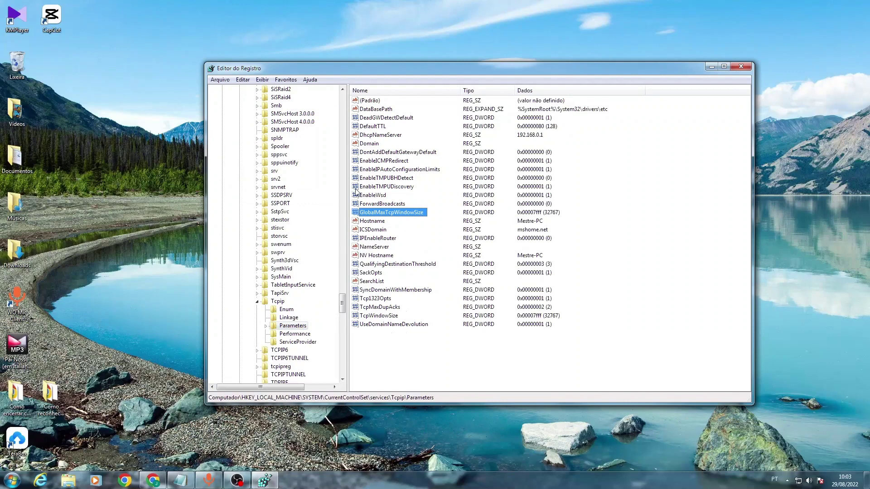
pyautogui.click(379, 274)
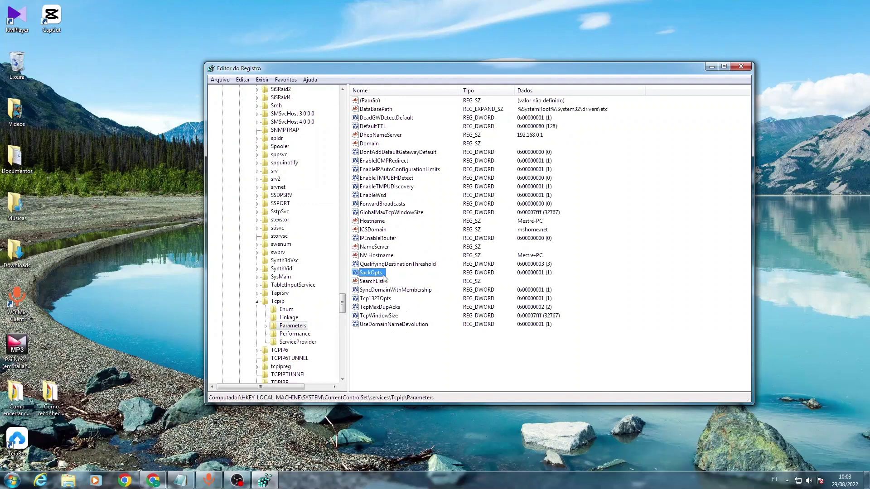
pyautogui.doubleClick(380, 273)
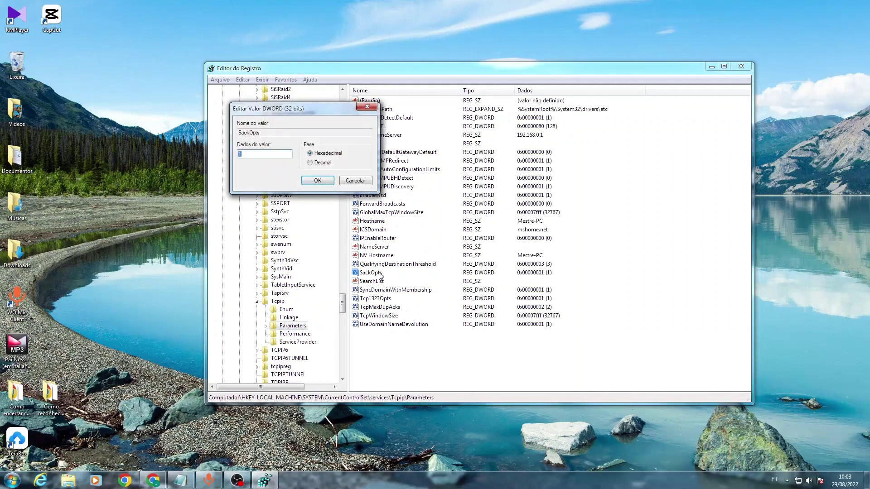
pyautogui.click(272, 155)
pyautogui.click(367, 107)
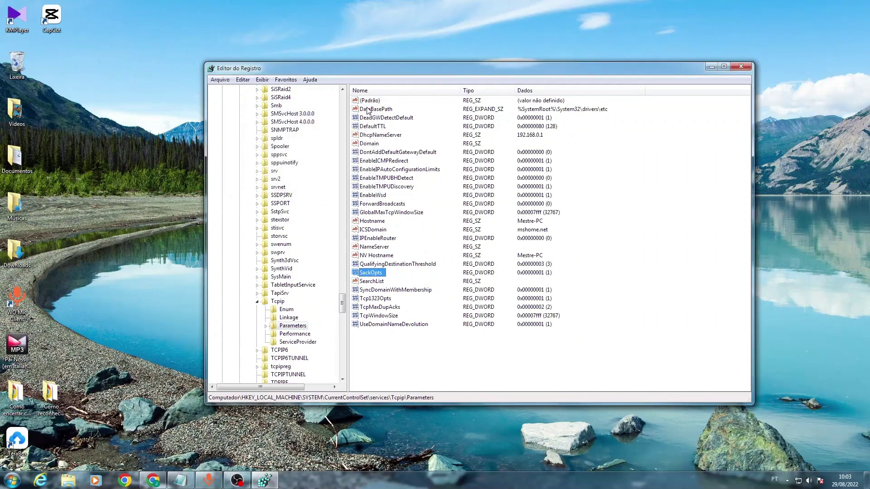
# Edit the Tcp1323Opts value and confirm its data as hexadecimal 1.
pyautogui.click(391, 300)
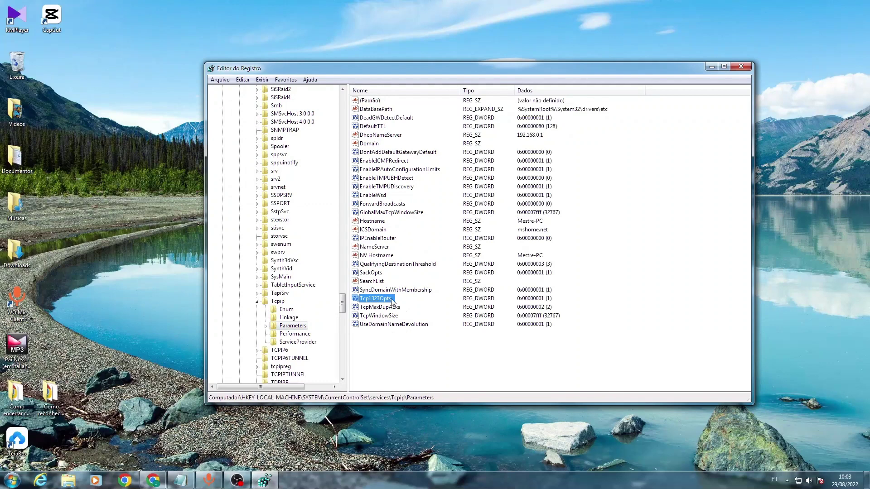
pyautogui.doubleClick(390, 299)
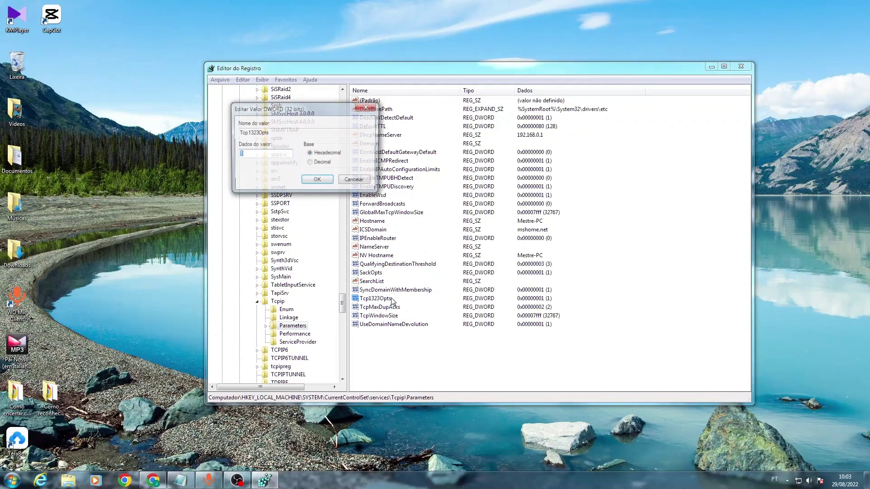
pyautogui.click(278, 156)
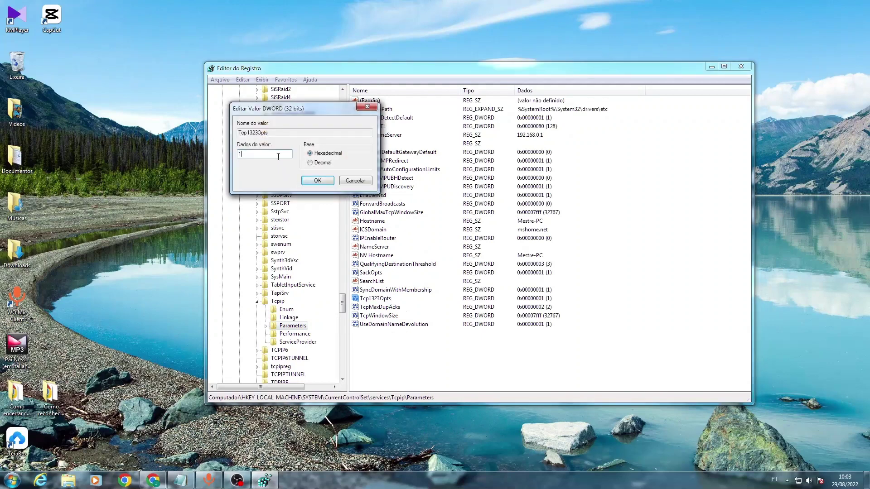
pyautogui.click(318, 181)
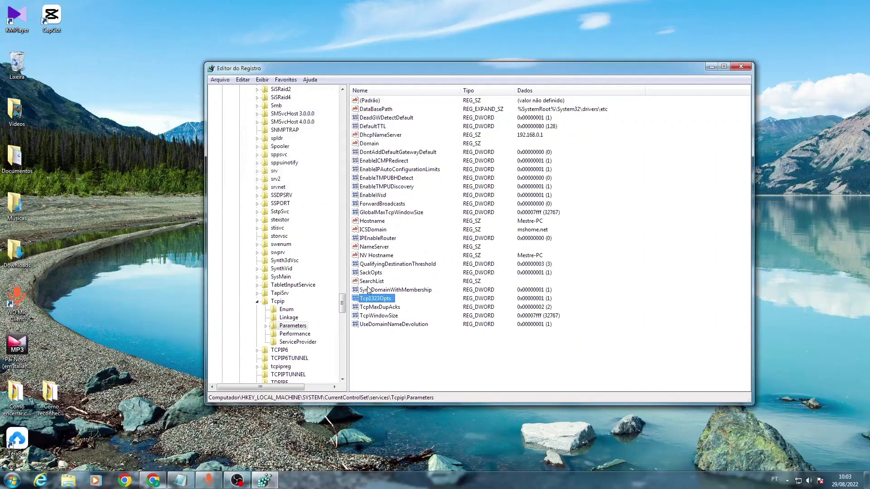
# Check the data of the TcpMaxDupAcks and TcpWindowSize values without making changes and close the Registry Editor.
pyautogui.click(390, 308)
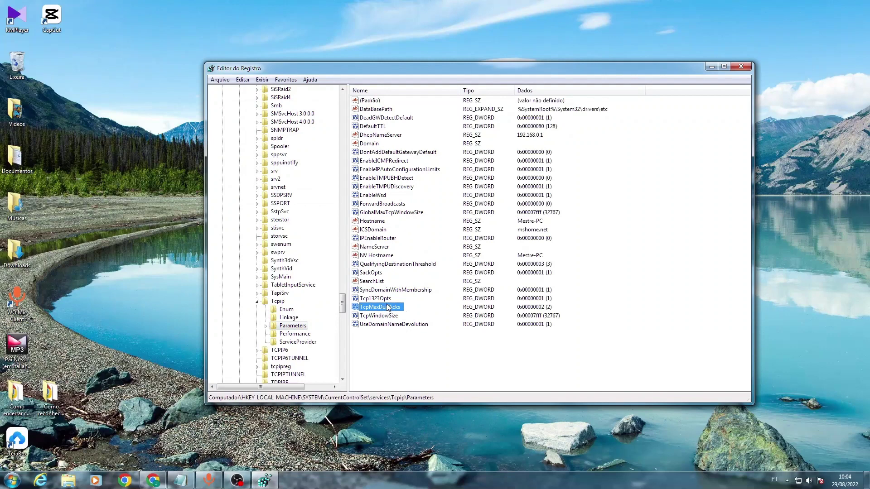
pyautogui.doubleClick(387, 307)
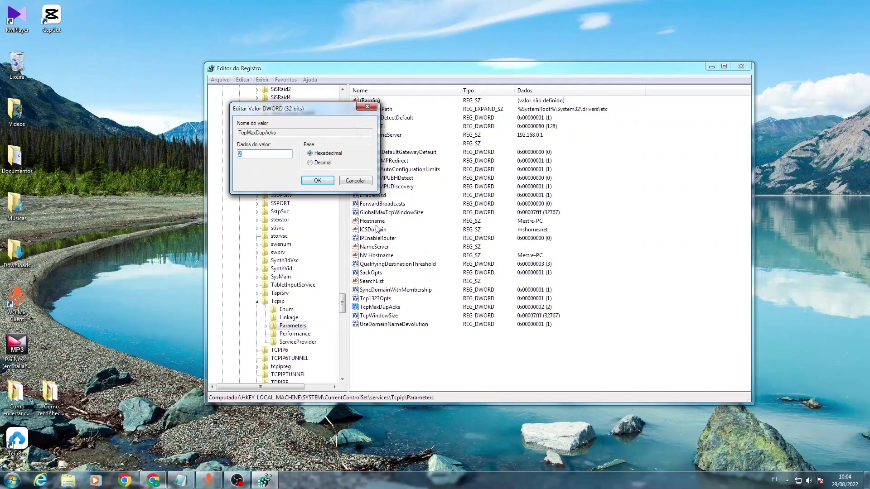
pyautogui.click(367, 110)
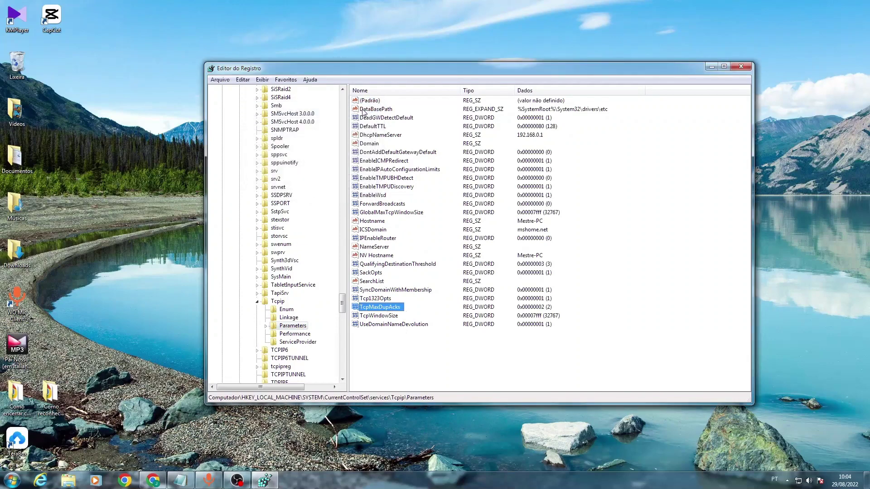
pyautogui.doubleClick(390, 317)
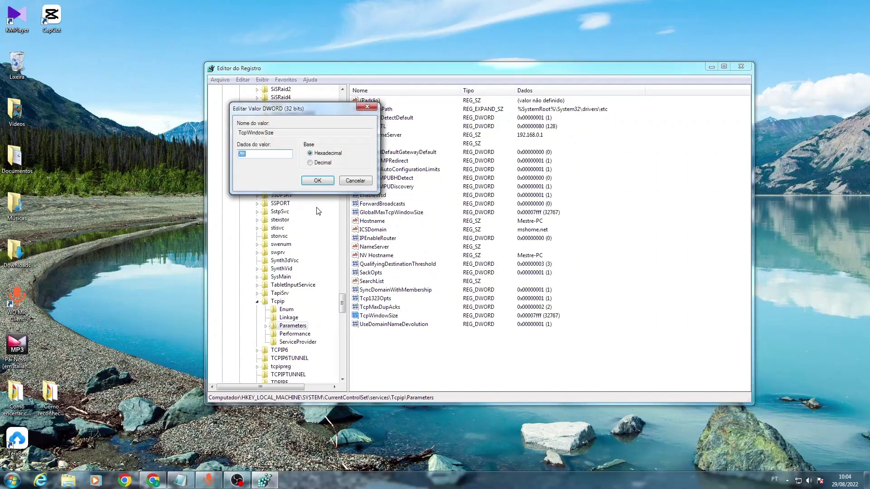
pyautogui.click(277, 155)
pyautogui.click(367, 107)
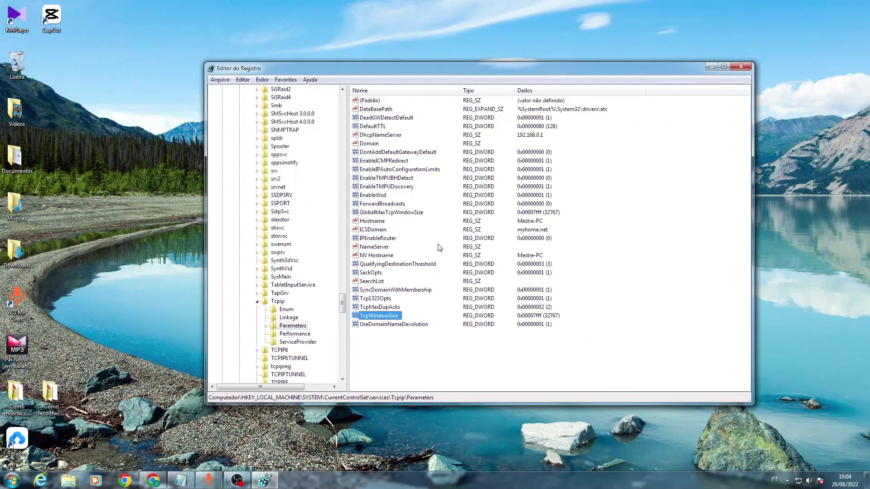
pyautogui.click(747, 66)
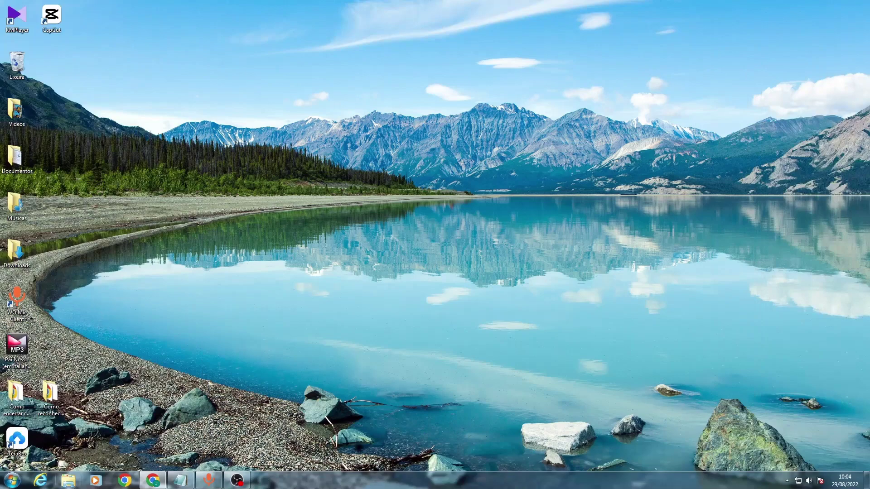
# Switch to Chrome and start the connection test on the Brasil Banda Larga page, cancelling it during the upload measurement.
pyautogui.click(152, 482)
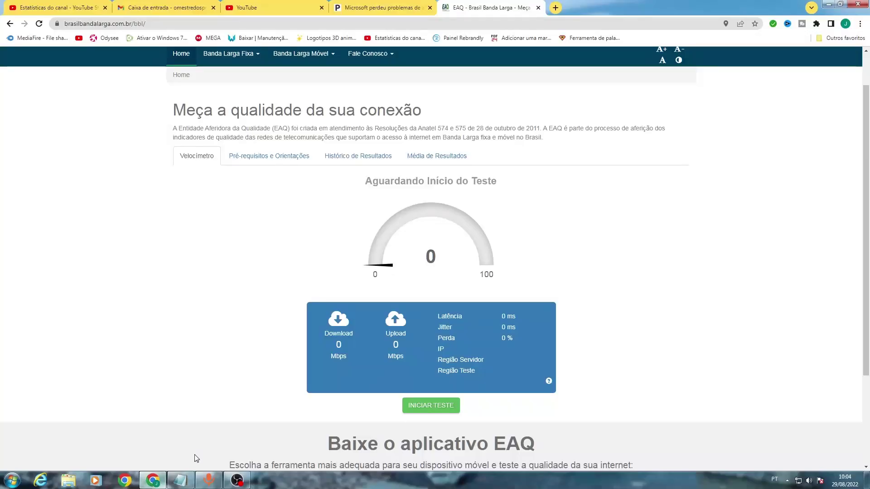
pyautogui.click(423, 413)
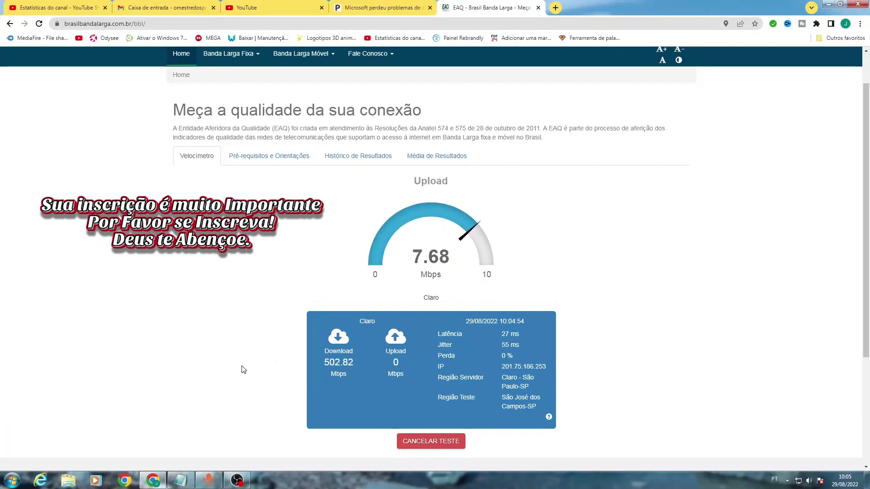
pyautogui.click(427, 442)
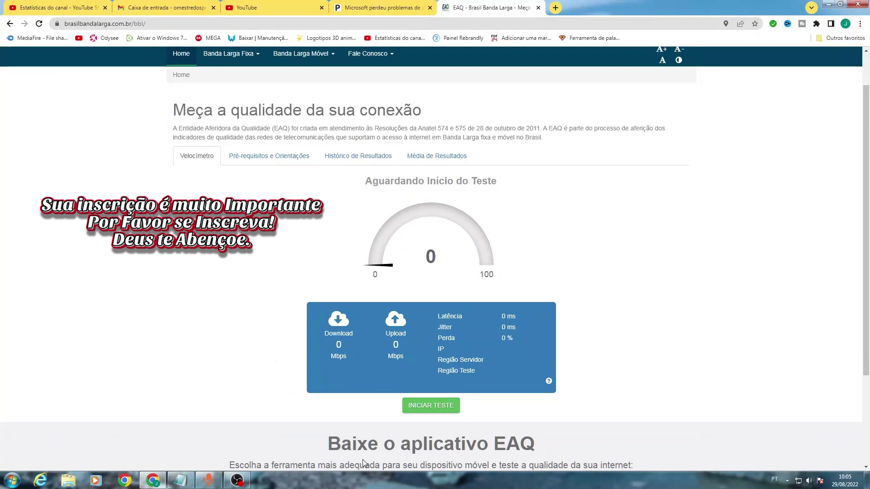
pyautogui.click(238, 483)
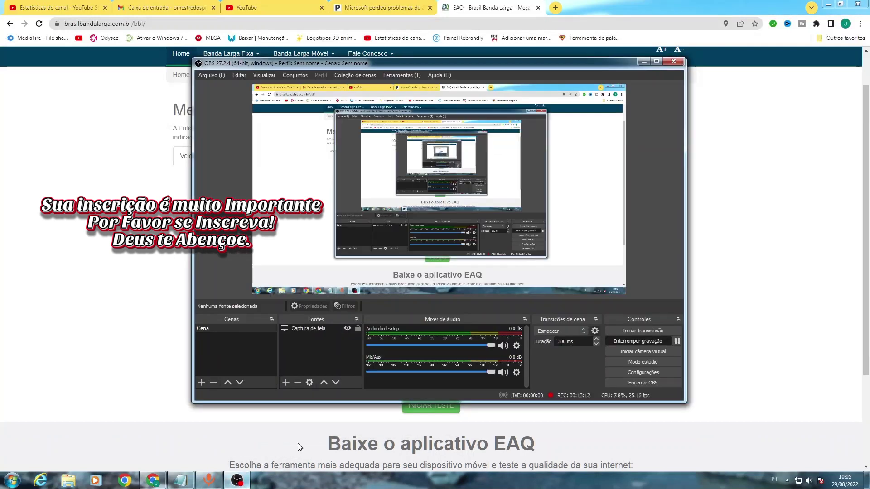